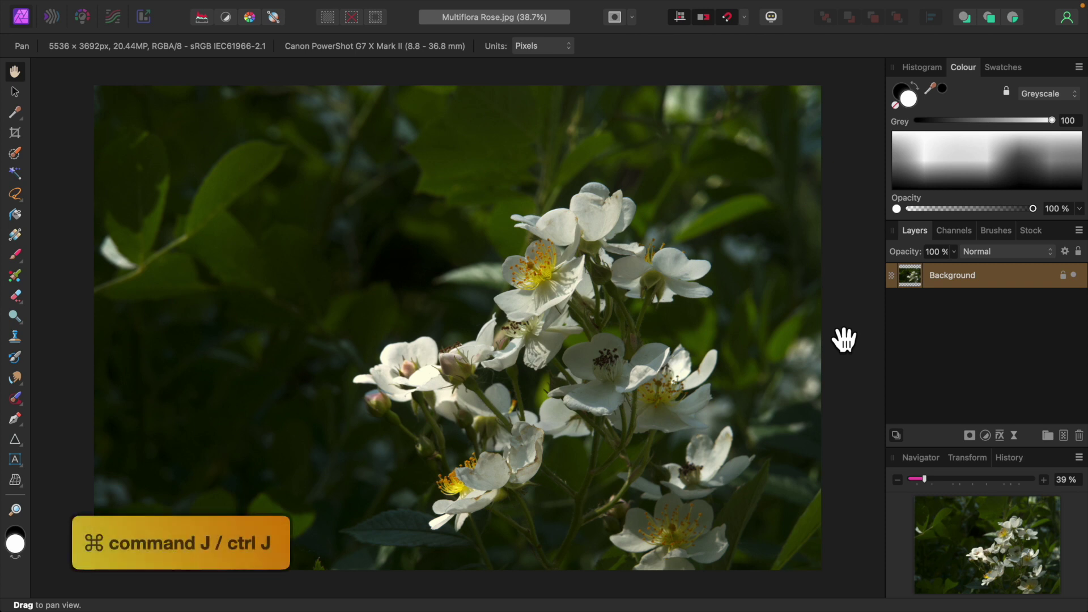
- Duplicate the Background layer with Cmd+J and switch to the Smudge Brush tool
key("super+j")
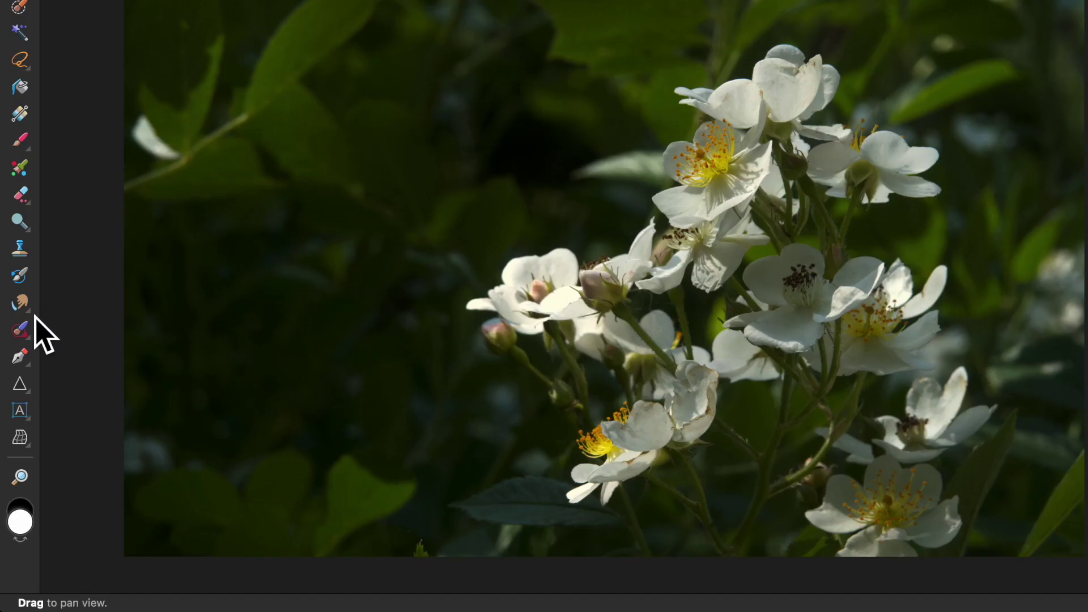
left_click(22, 305)
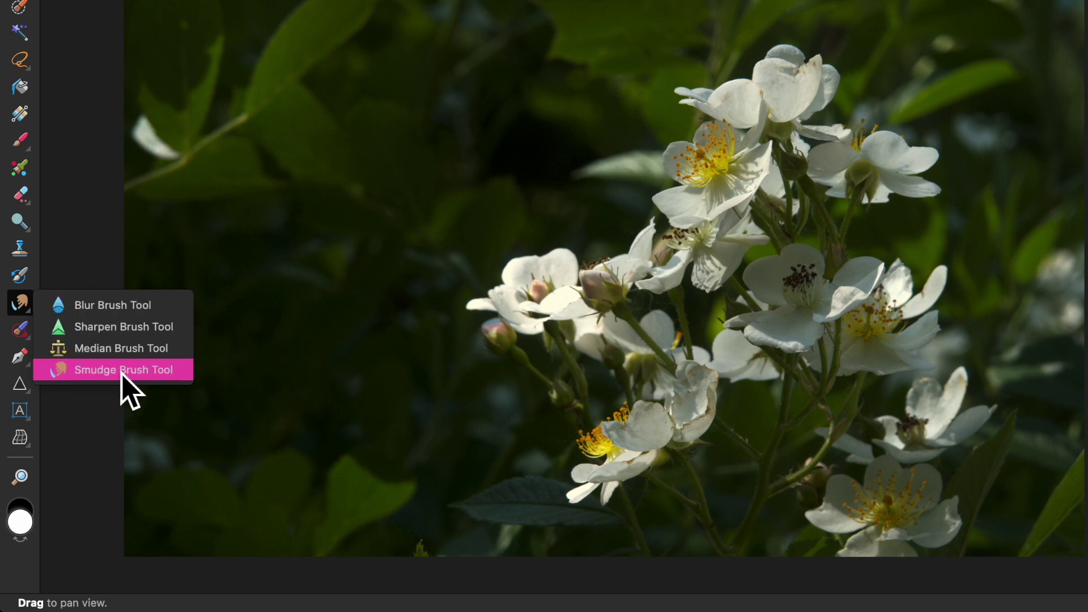
left_click(122, 371)
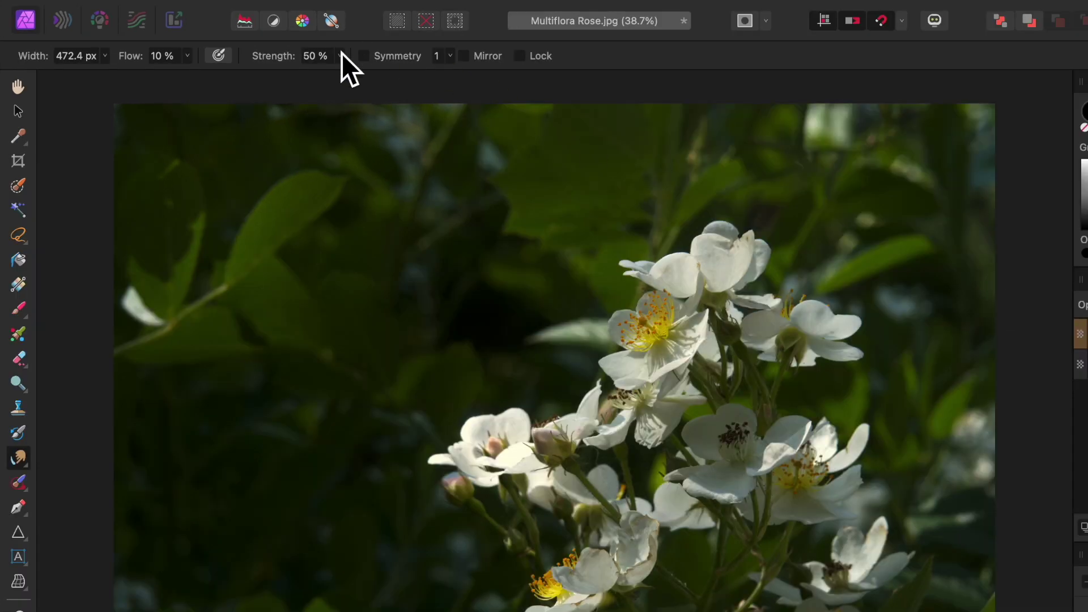
- Set smudge strength to 61%, enlarge the brush to 826.2 px, and smear the top petals up-left
left_click(341, 57)
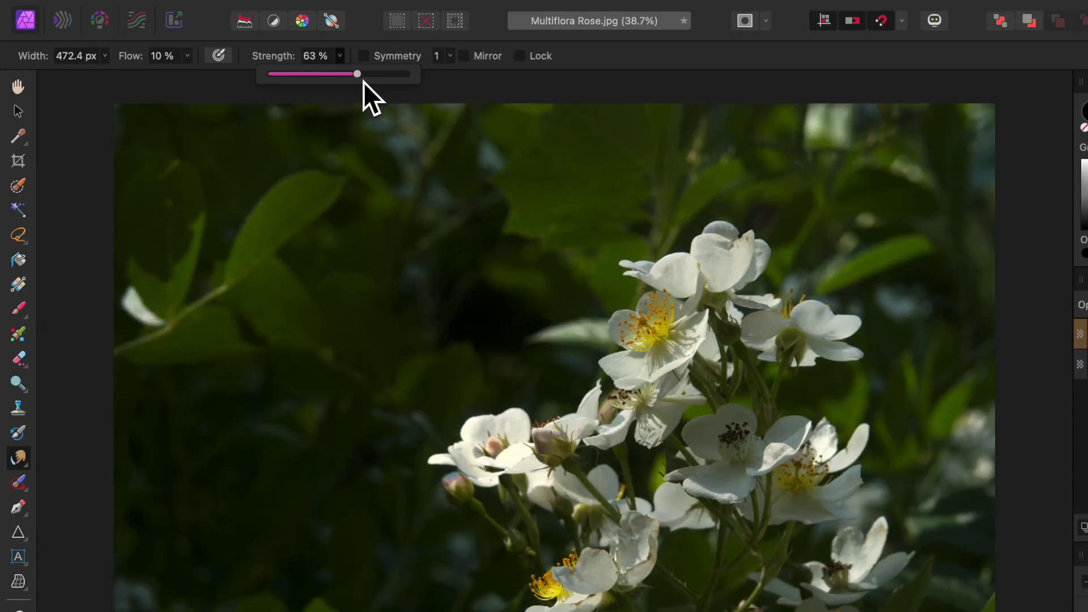
mouse_move(363, 82)
left_mouse_down()
mouse_move(372, 82)
mouse_move(358, 81)
left_mouse_up()
left_click(233, 77)
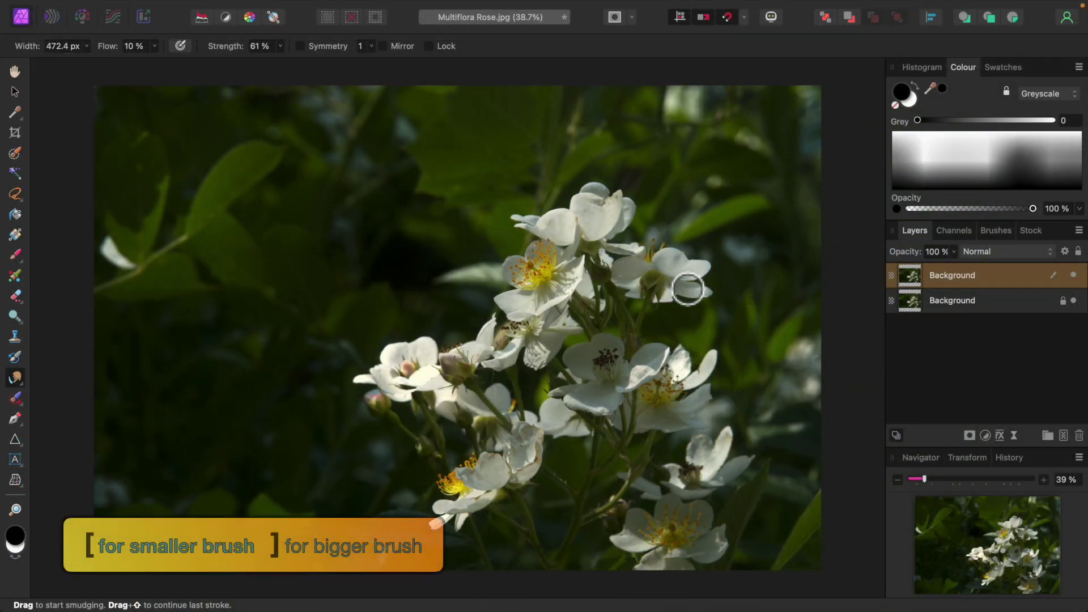
key("bracketright")
key("bracketright")
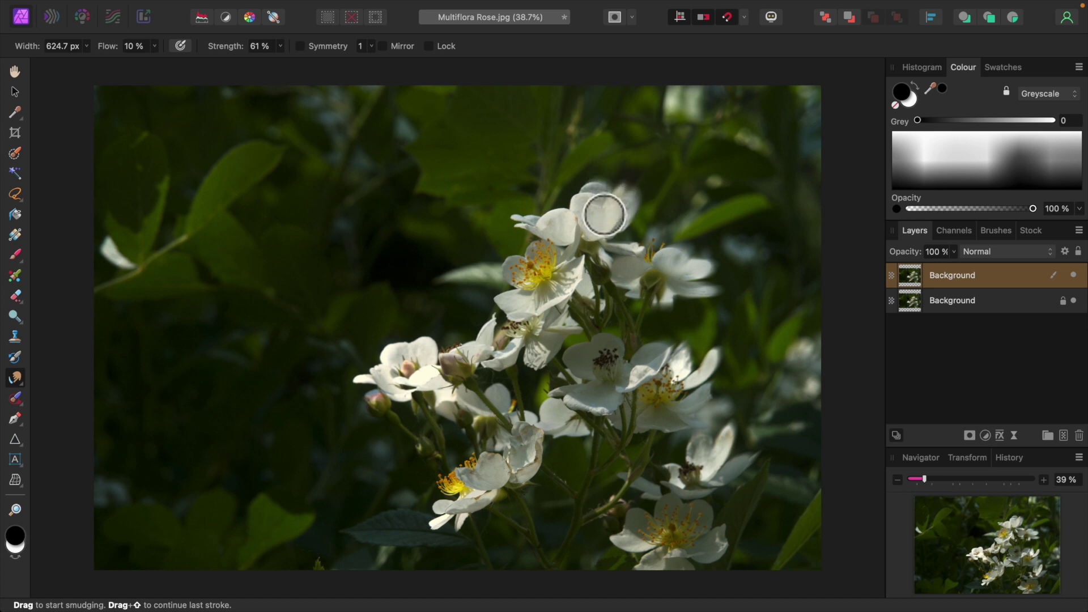
key("bracketright")
mouse_move(603, 206)
left_mouse_down()
mouse_move(596, 159)
mouse_move(583, 218)
mouse_move(568, 161)
mouse_move(577, 221)
mouse_move(539, 171)
mouse_move(555, 219)
mouse_move(487, 187)
mouse_move(540, 216)
mouse_move(467, 199)
mouse_move(530, 210)
left_mouse_up()
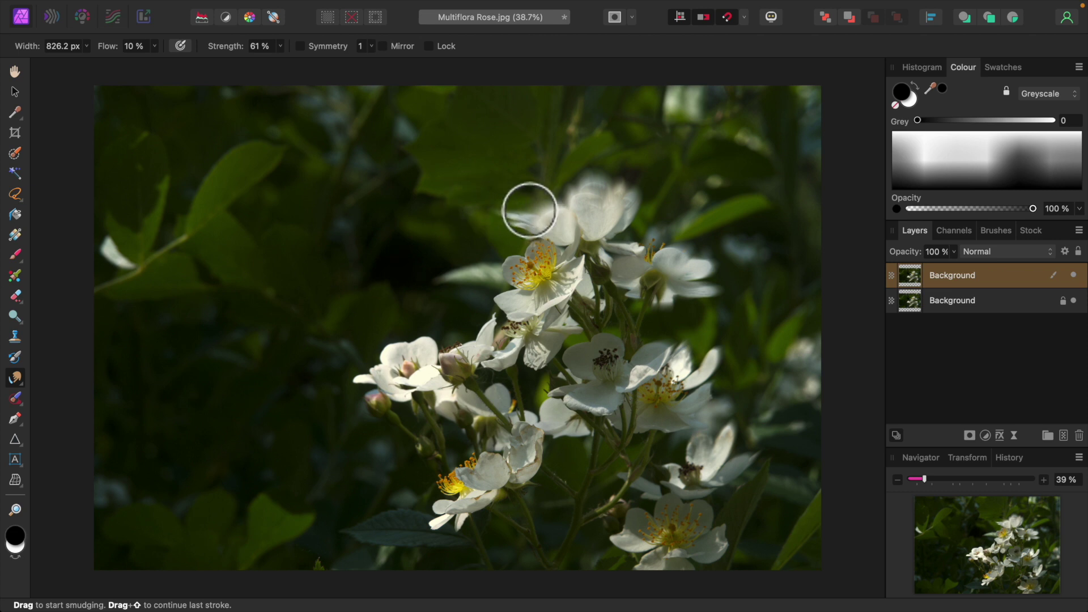
- Zoom in, shrink the brush, raise smudge strength, and push a central petal edge into the green background
scroll(530, 210, "up", 15)
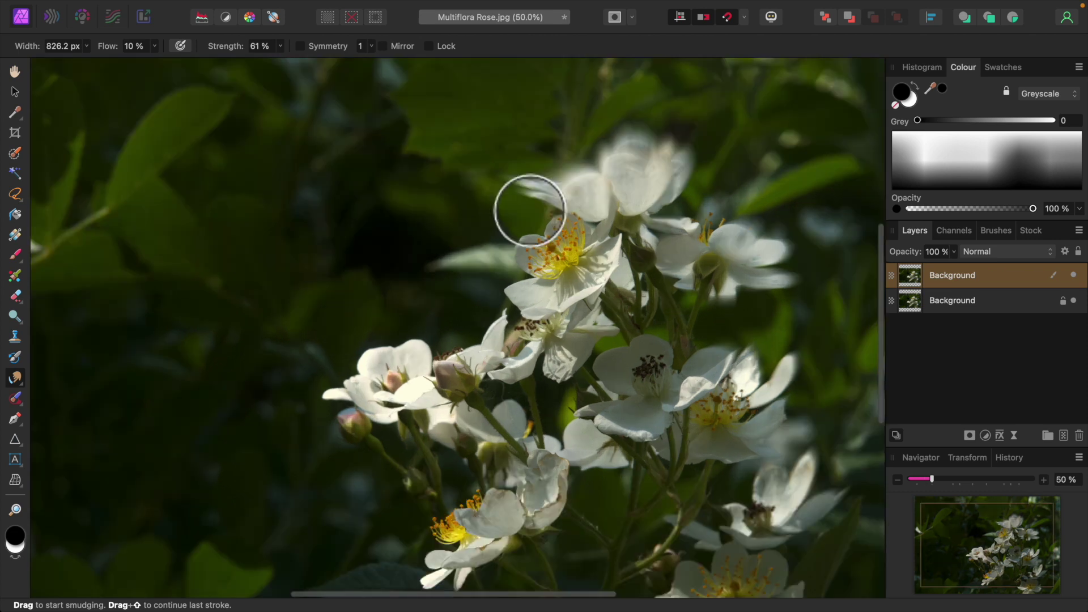
scroll(529, 214, "right", 15)
scroll(529, 214, "up", 10)
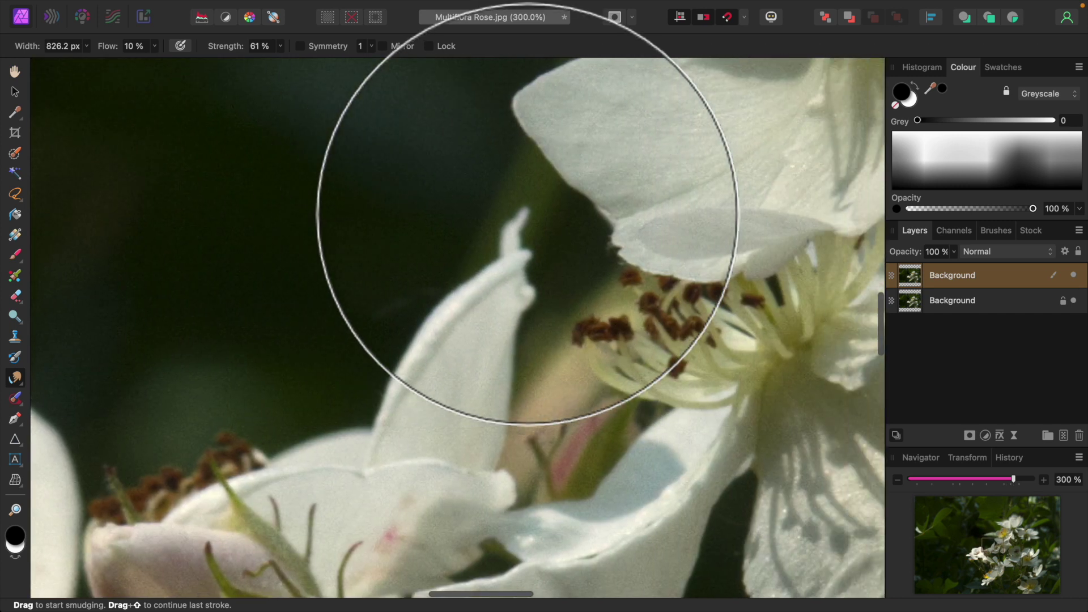
scroll(528, 215, "up", 5)
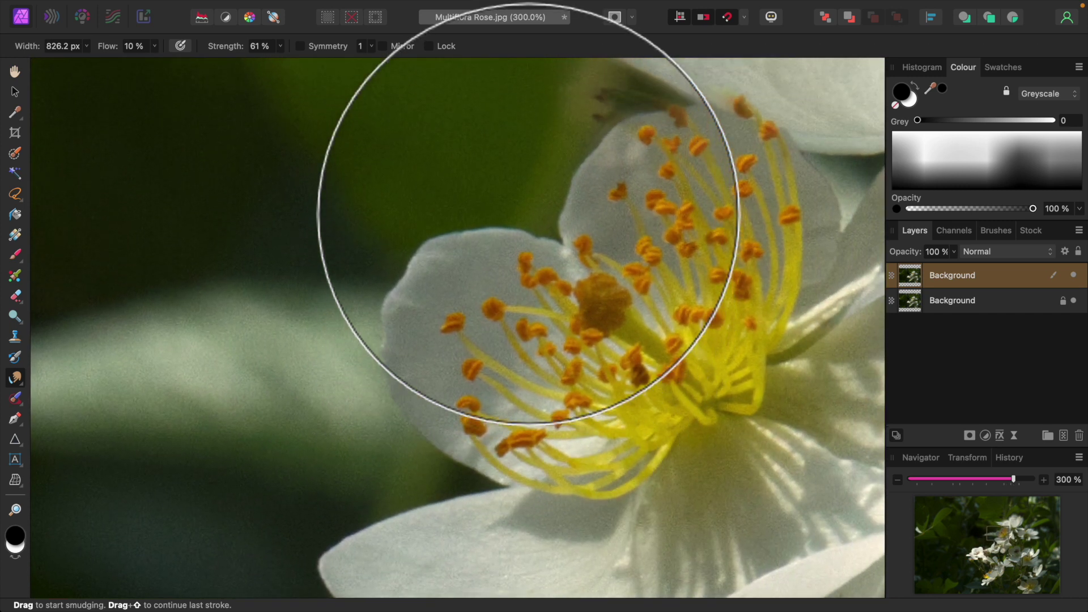
key("bracketleft")
key("bracketleft")
key("bracketleft")
key("bracketleft")
key("bracketleft")
key("bracketleft")
key("bracketleft")
key("bracketleft")
key("bracketleft")
key("bracketleft")
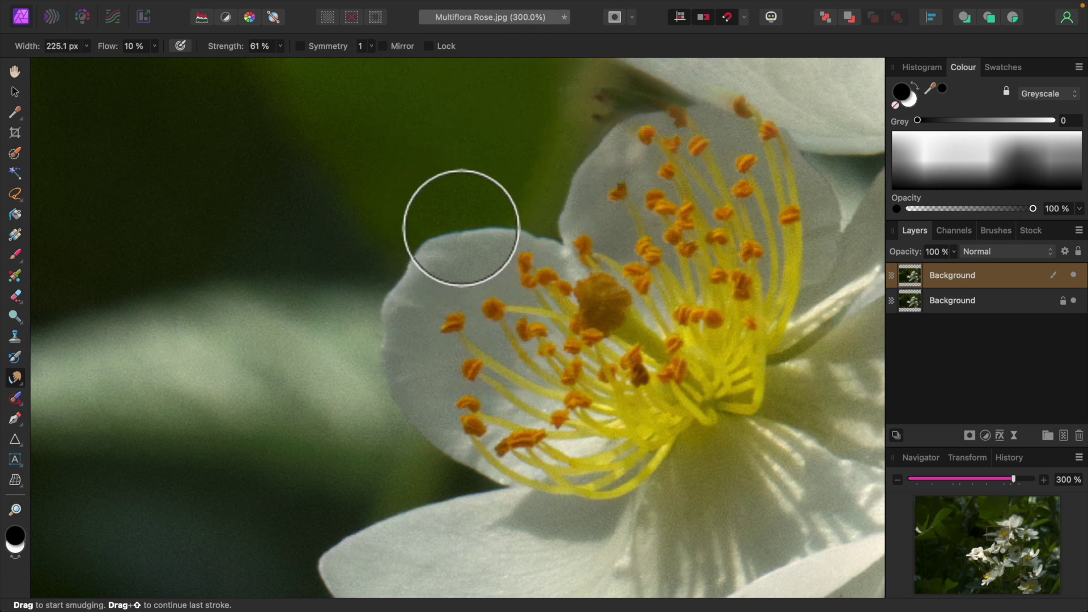
key("bracketleft")
key("bracketleft")
key("bracketleft")
key("bracketleft")
key("bracketleft")
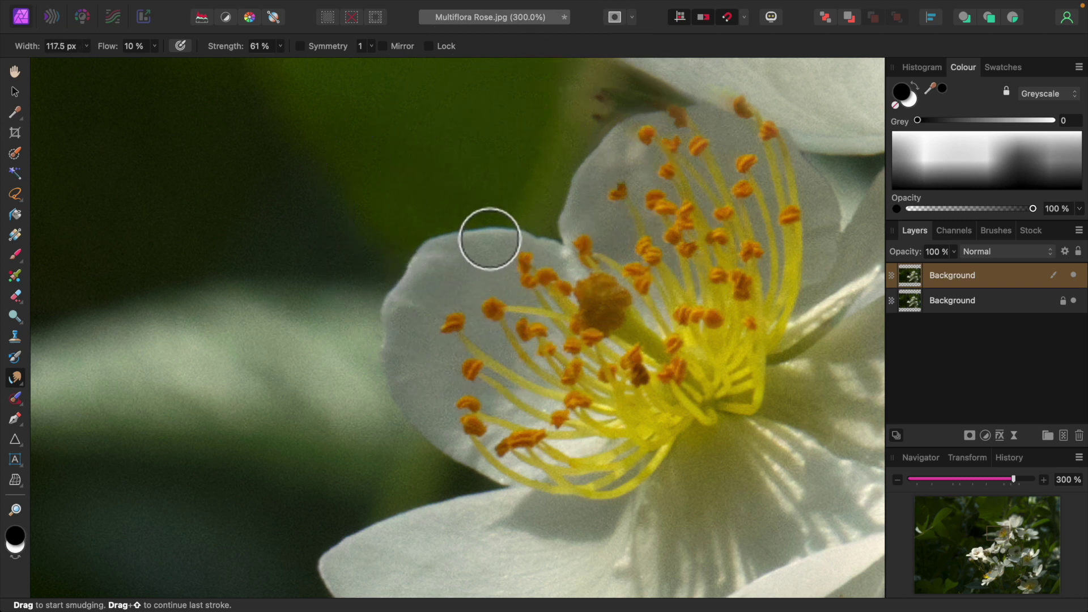
left_click(281, 47)
left_click_drag(286, 68, 307, 69)
mouse_move(482, 221)
left_mouse_down()
mouse_move(498, 233)
mouse_move(460, 189)
mouse_move(535, 236)
mouse_move(495, 190)
mouse_move(476, 250)
mouse_move(438, 222)
mouse_move(449, 260)
mouse_move(391, 238)
mouse_move(445, 283)
mouse_move(372, 269)
mouse_move(425, 324)
mouse_move(369, 294)
mouse_move(401, 328)
mouse_move(340, 318)
mouse_move(404, 338)
mouse_move(355, 333)
mouse_move(403, 367)
mouse_move(364, 368)
mouse_move(415, 389)
mouse_move(355, 389)
mouse_move(423, 413)
mouse_move(367, 415)
mouse_move(411, 435)
mouse_move(425, 464)
mouse_move(451, 466)
mouse_move(374, 450)
left_mouse_up()
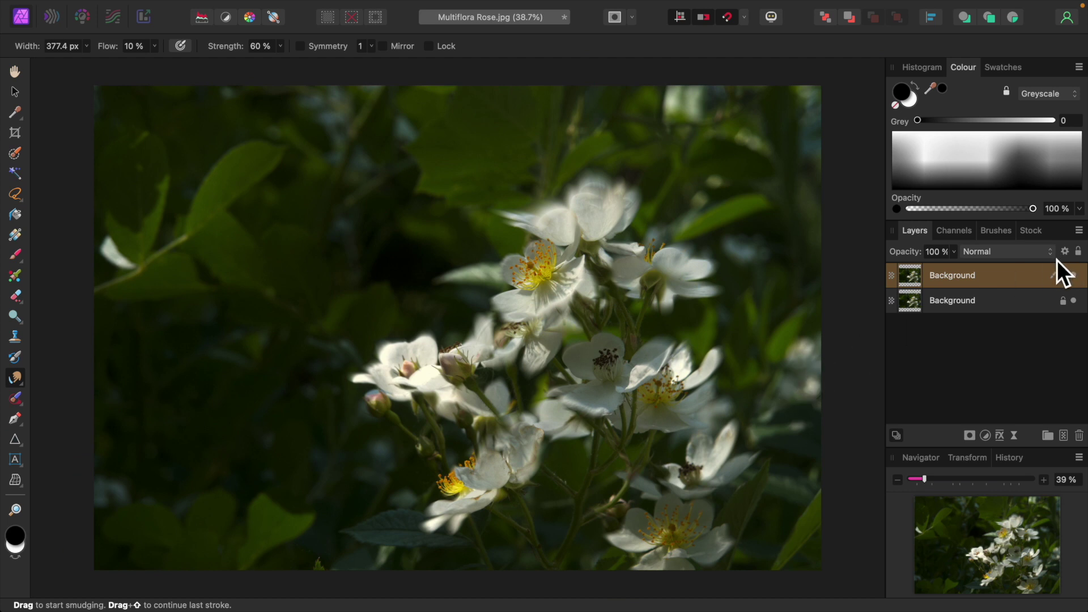
- Blend the smudged copy in Screen mode and add a masked Brightness/Contrast adjustment at −61% brightness
left_click(1056, 257)
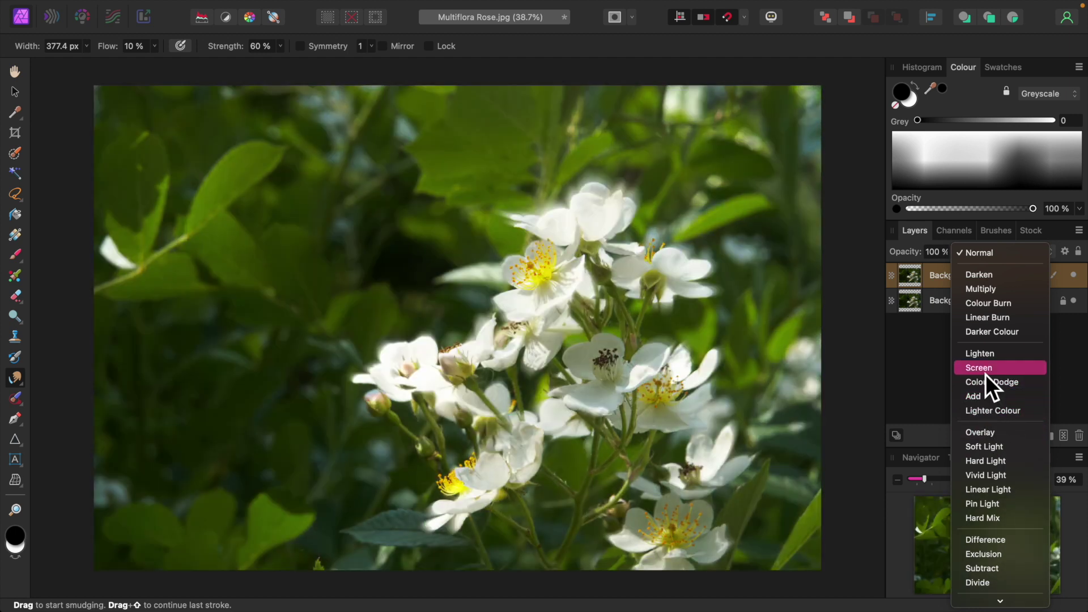
left_click(985, 371)
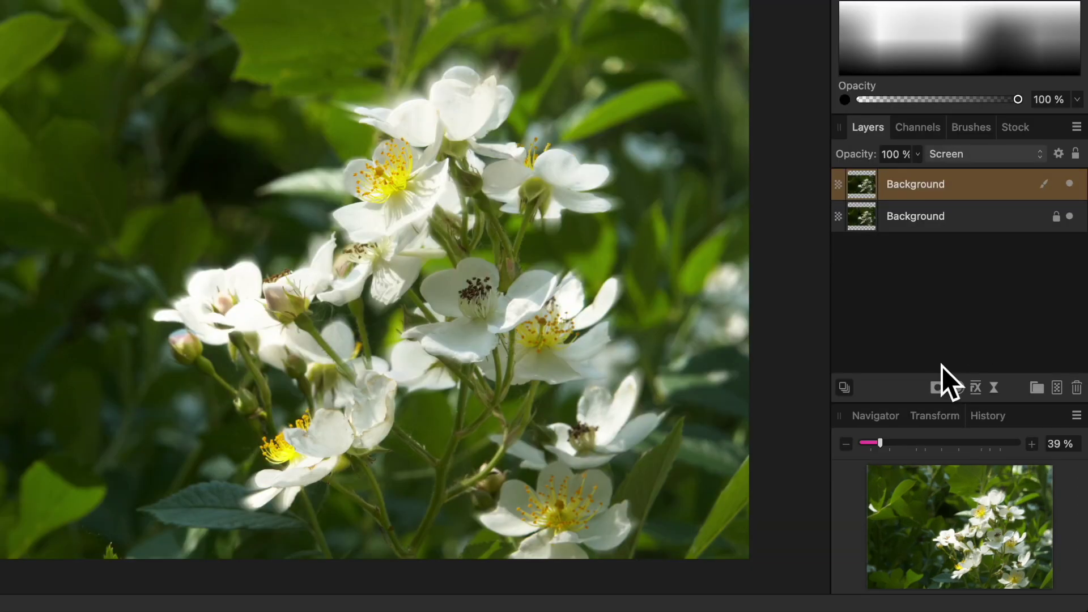
left_click(986, 436)
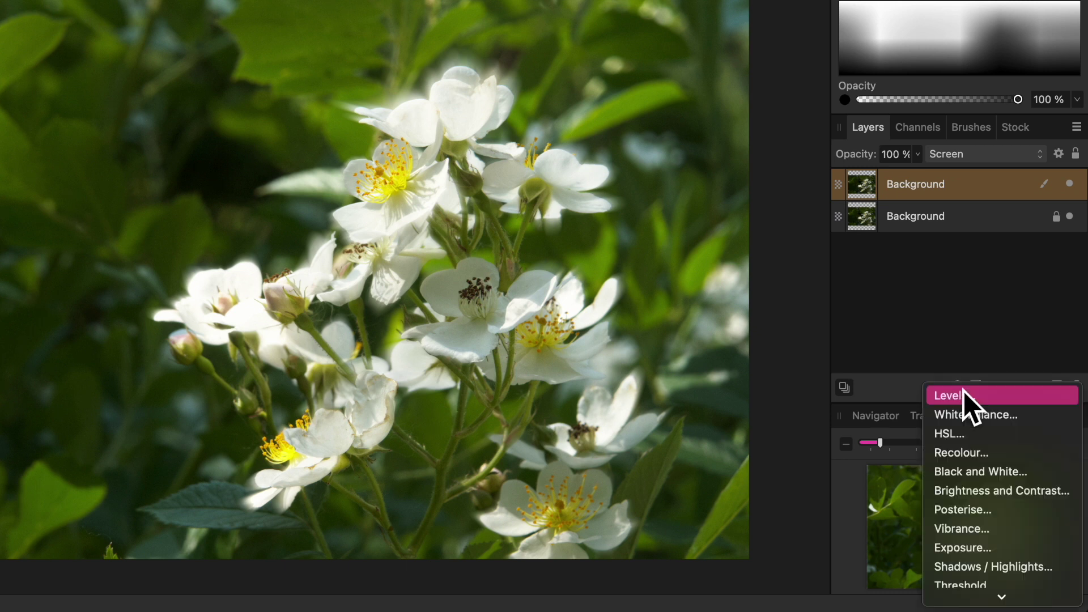
left_click(1001, 491)
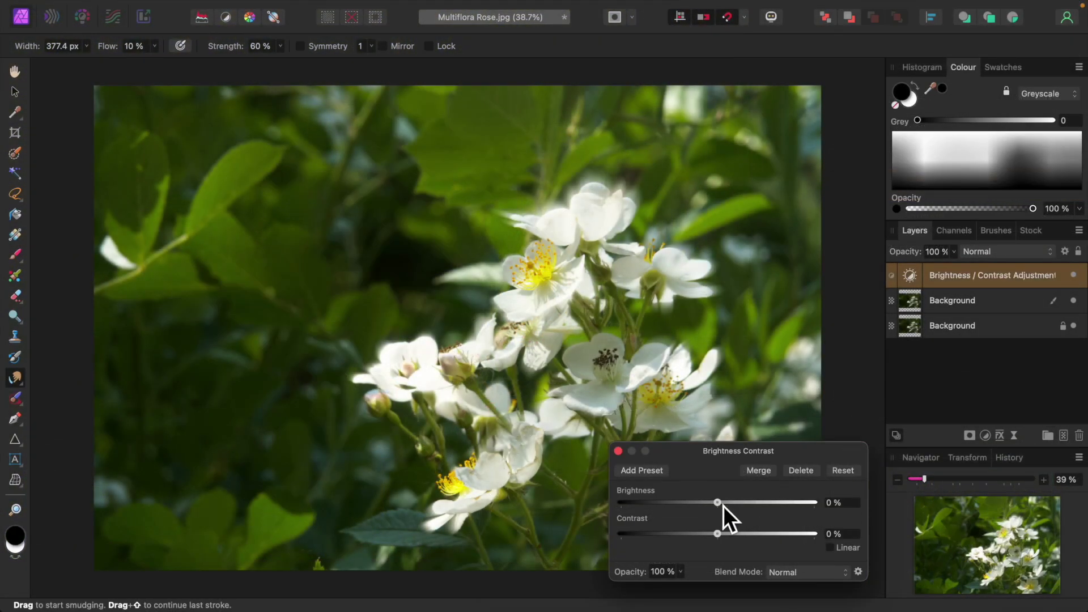
left_click_drag(719, 503, 659, 502)
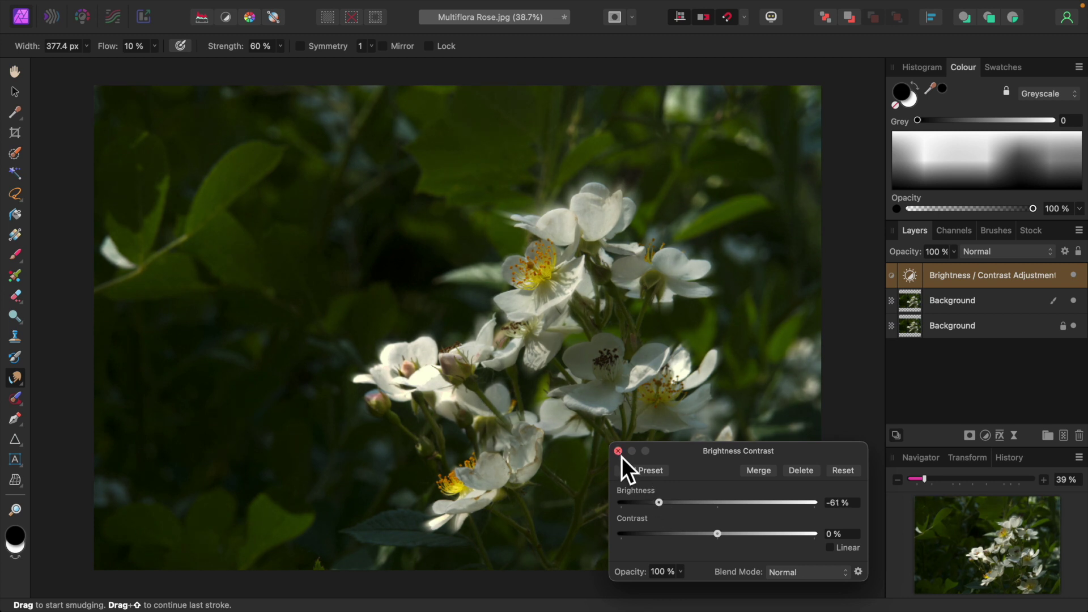
left_click(618, 451)
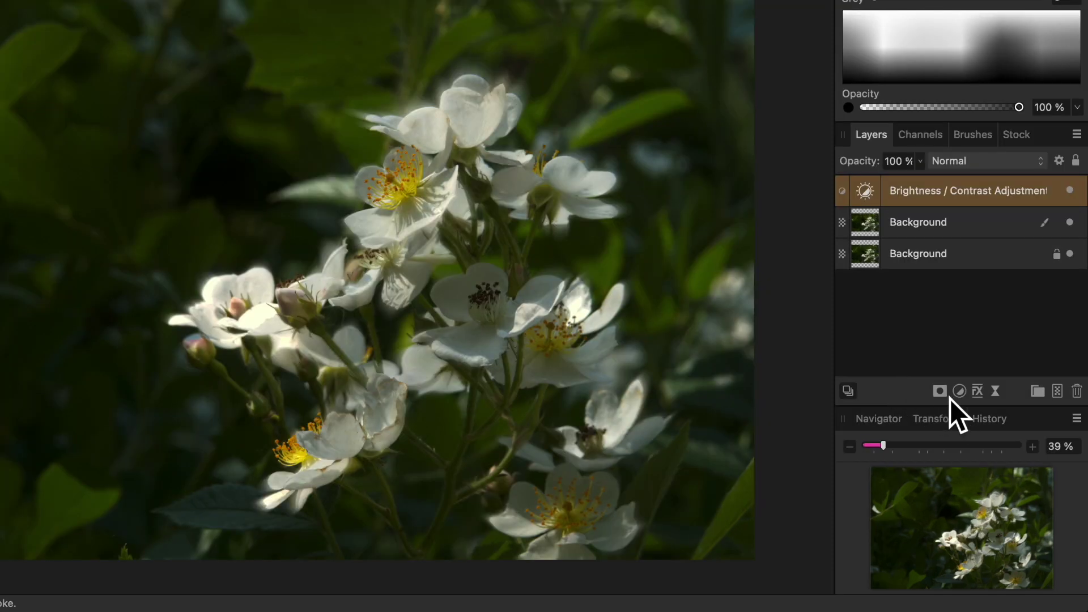
left_click(950, 398, "alt")
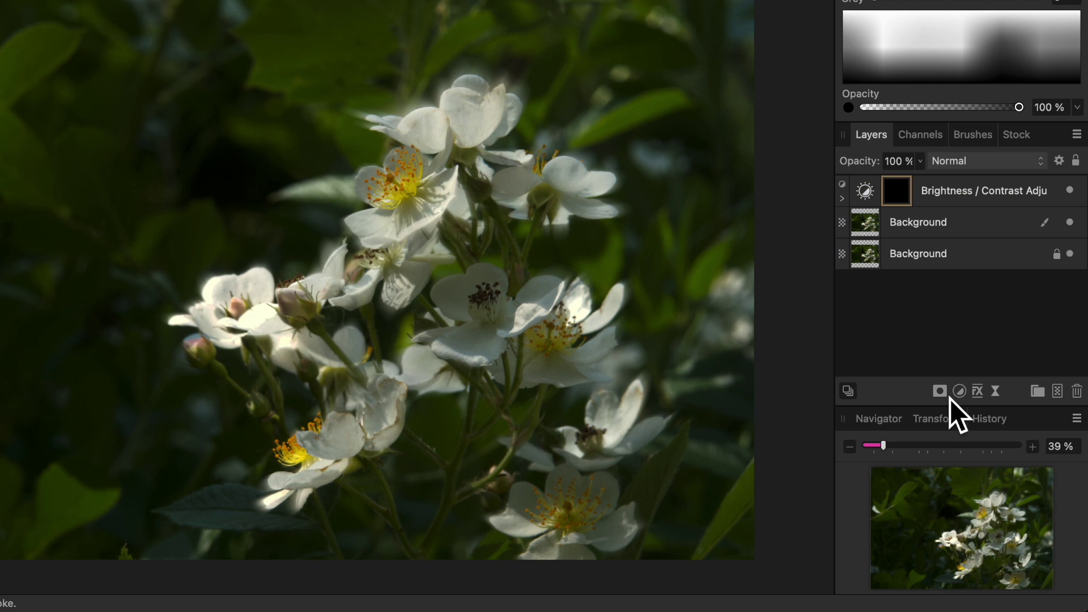
- Reveal the adjustment's mask and choose the soft 1024 px Masking paint brush
left_click(843, 199)
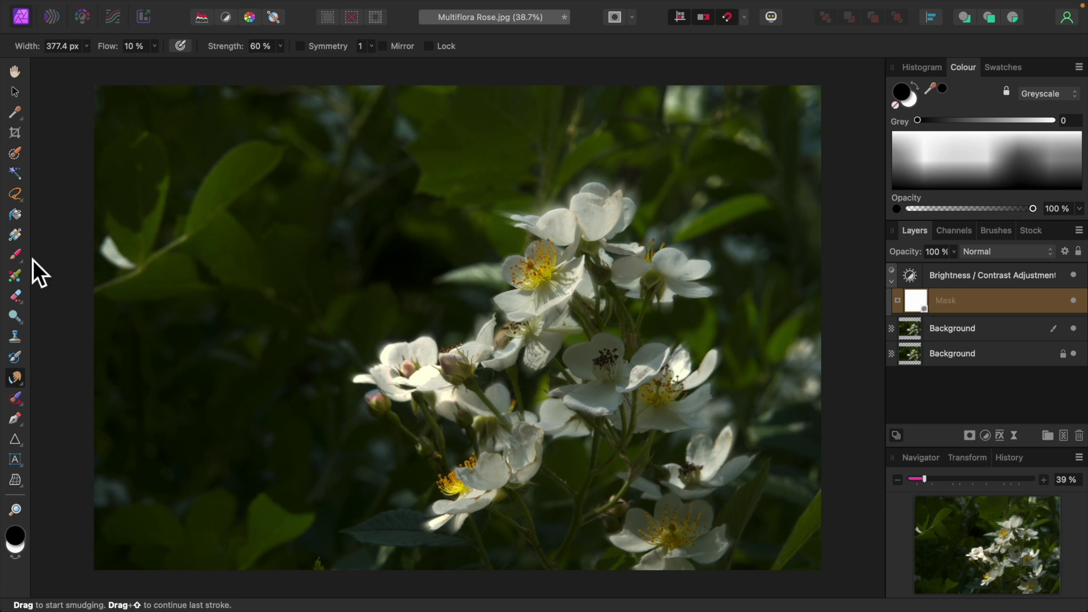
left_click(16, 255)
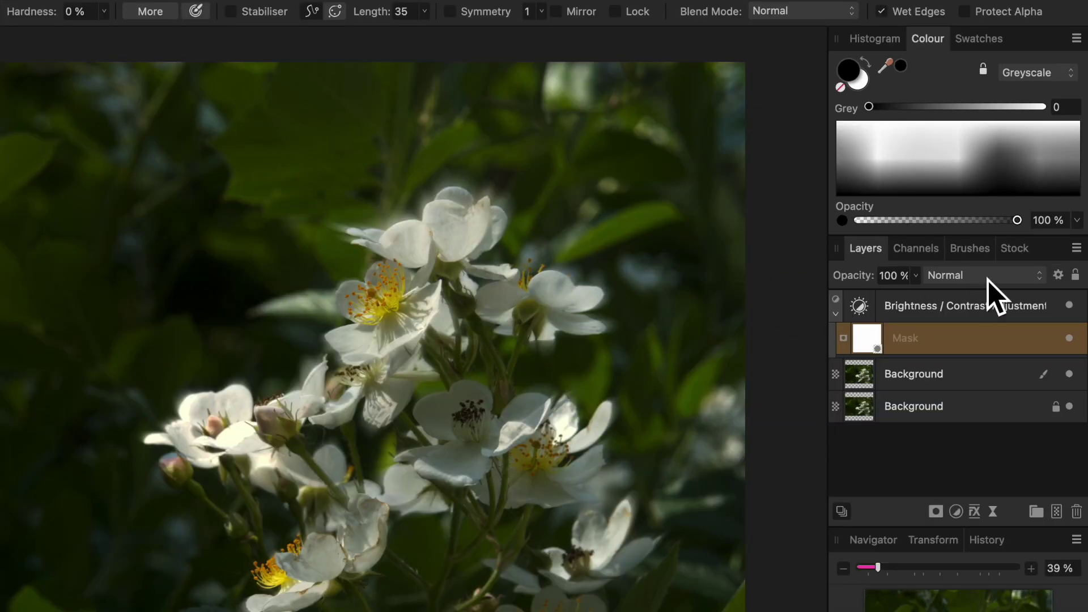
left_click(980, 251)
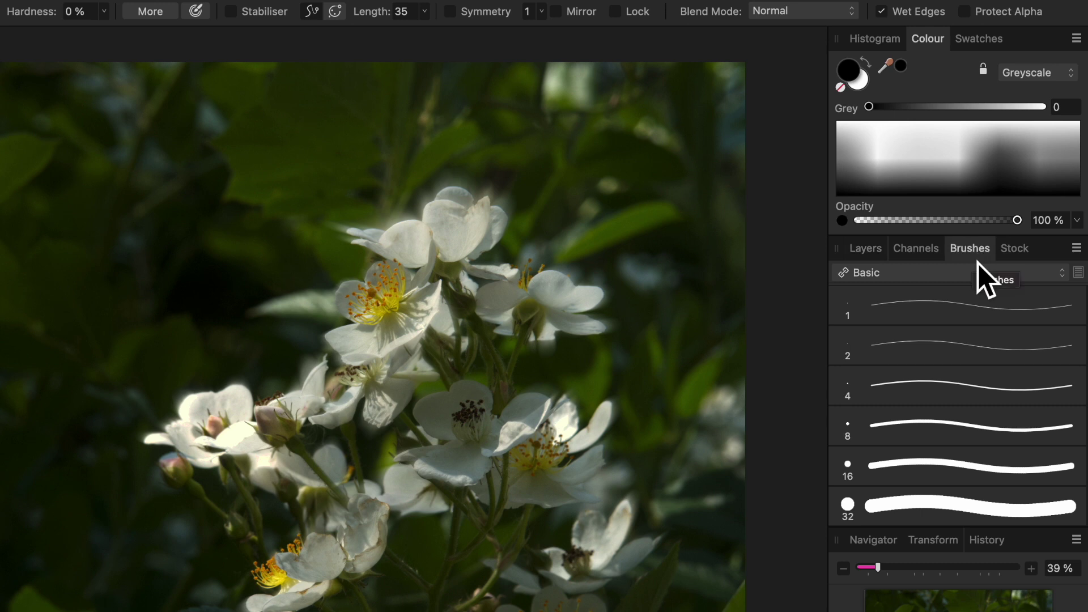
left_click(1062, 273)
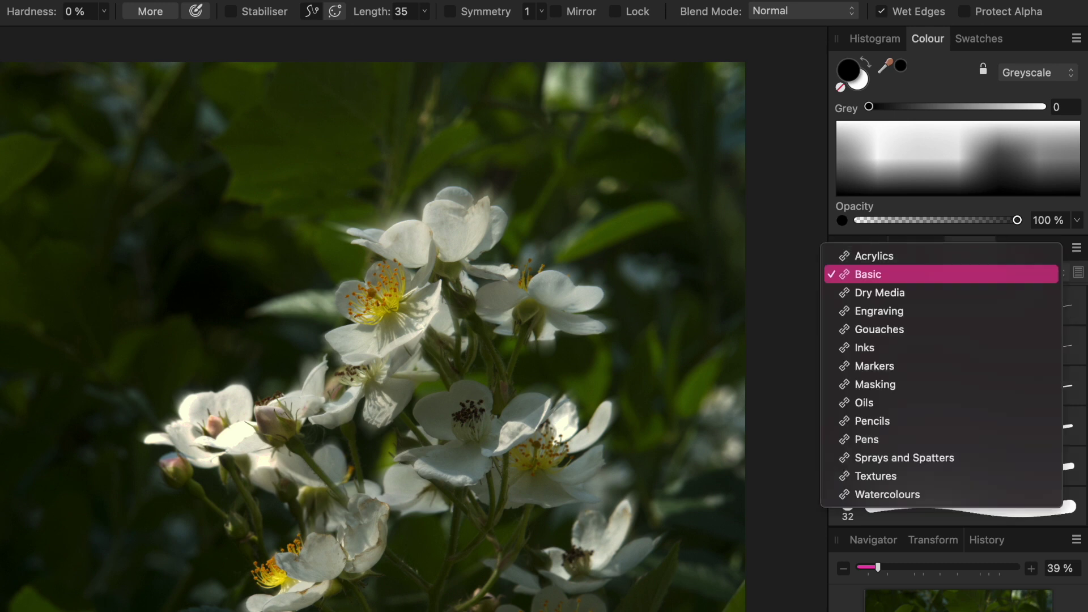
left_click(892, 386)
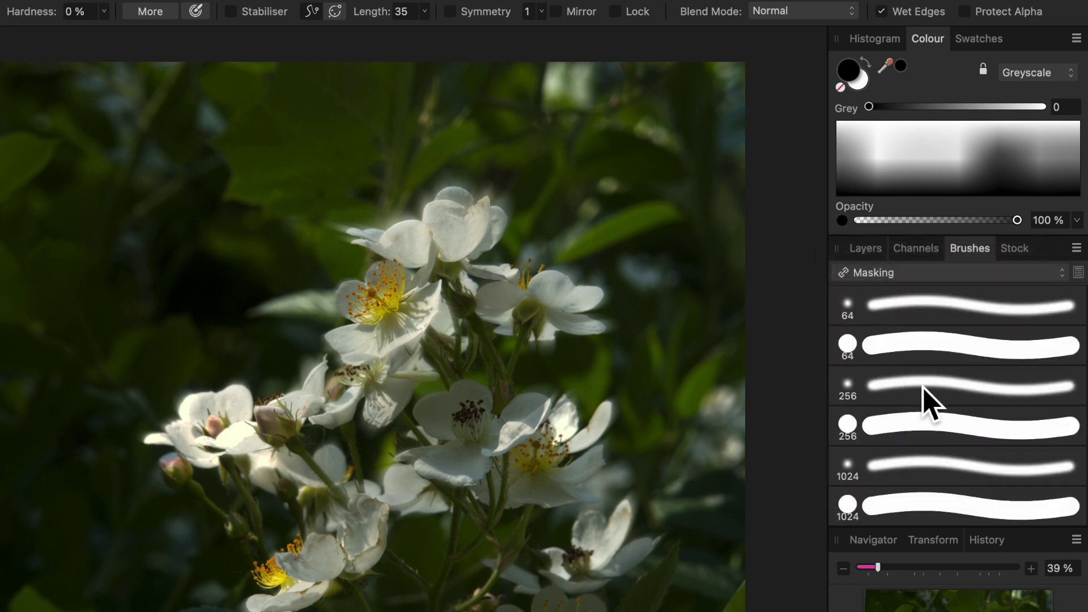
left_click(903, 474)
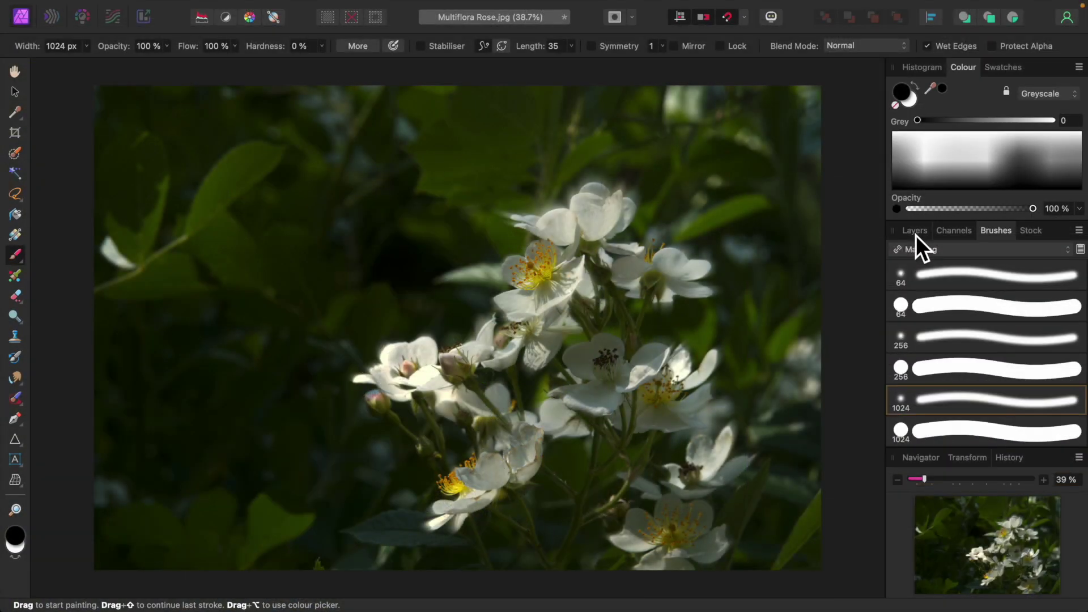
left_click(916, 236)
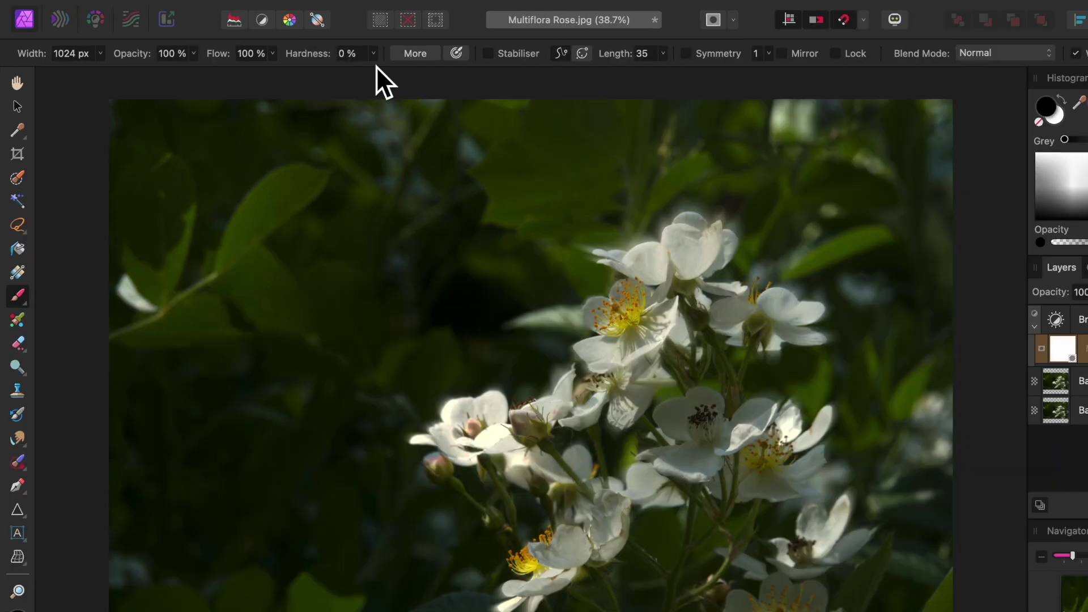
- Lower brush flow to 31% and paint on the mask over the flower centre
left_click(273, 56)
left_click_drag(223, 73, 187, 70)
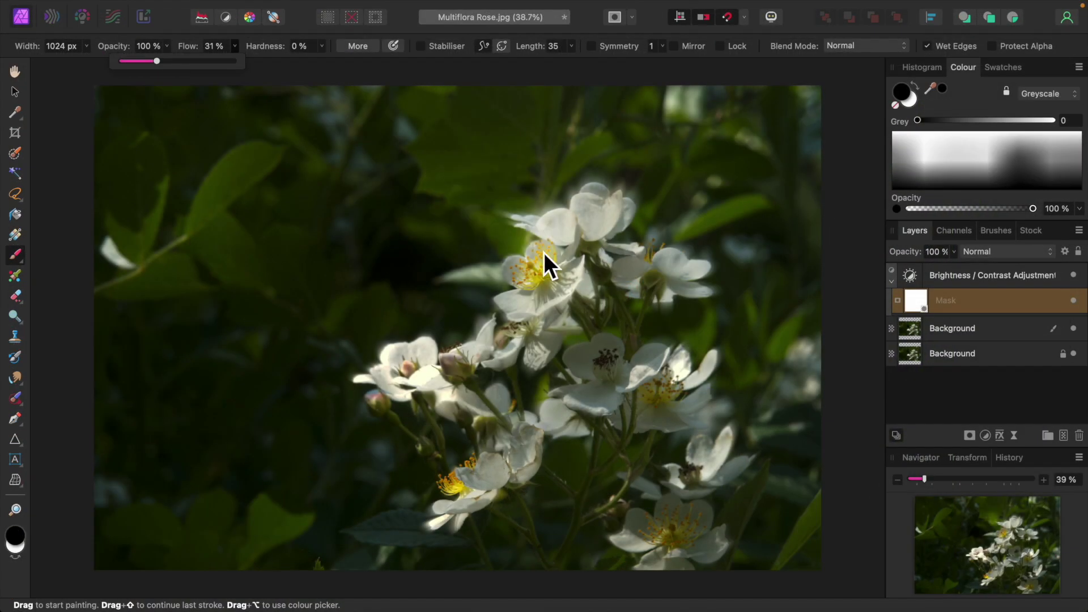
left_click_drag(544, 252, 558, 252)
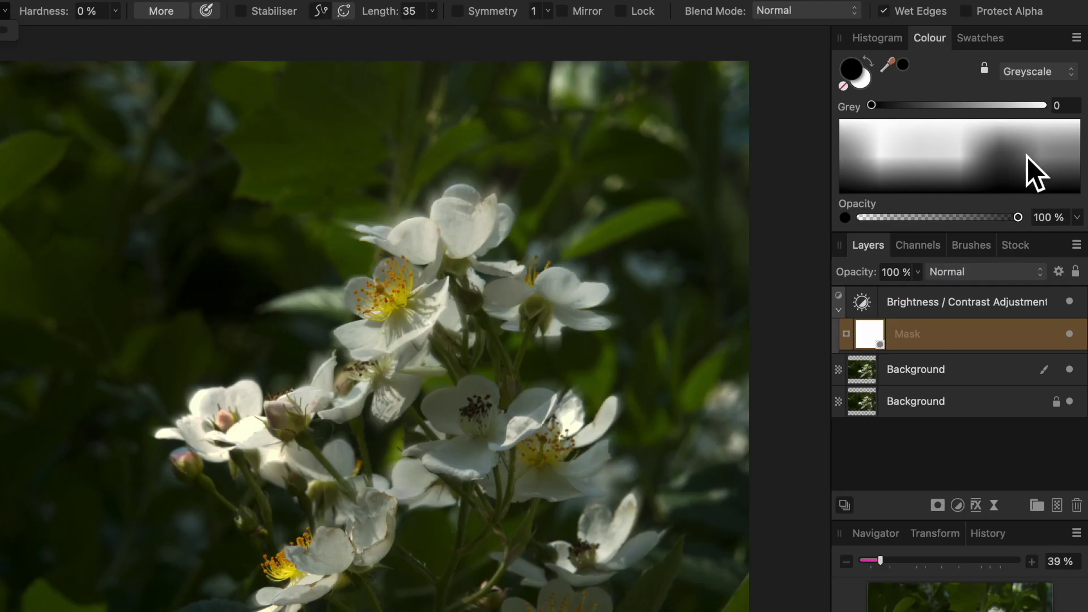
- Paint mid grey on the mask over the petals around the flower centre, then collapse the mask row
left_click(1029, 154)
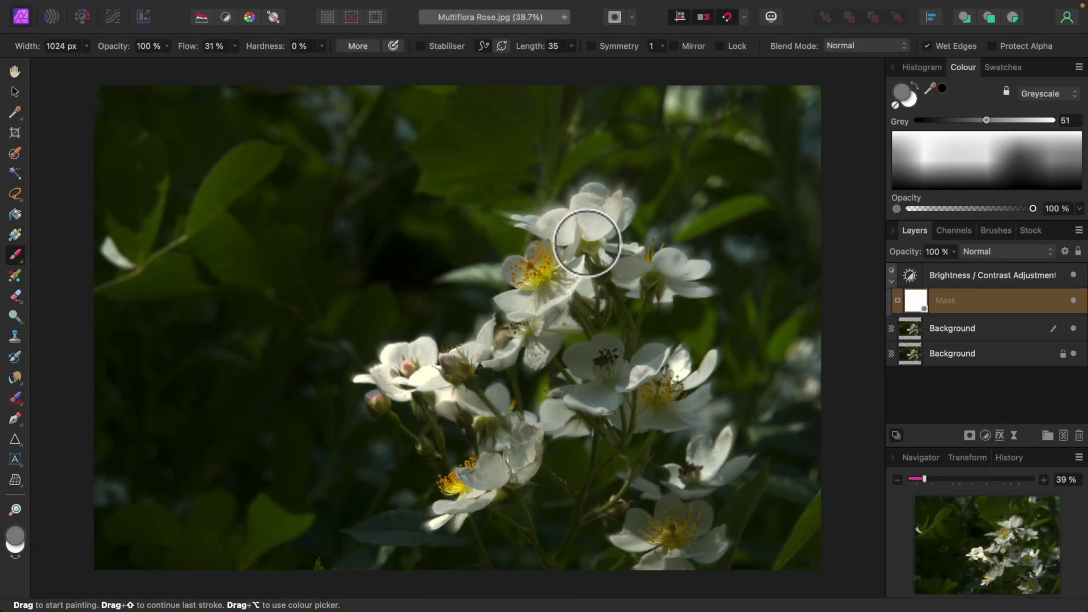
mouse_move(584, 244)
left_mouse_down()
mouse_move(583, 213)
mouse_move(613, 224)
mouse_move(572, 277)
mouse_move(661, 272)
mouse_move(493, 309)
mouse_move(561, 318)
mouse_move(706, 400)
mouse_move(671, 400)
mouse_move(716, 493)
mouse_move(630, 531)
mouse_move(652, 447)
mouse_move(454, 481)
mouse_move(537, 454)
mouse_move(469, 387)
mouse_move(377, 369)
mouse_move(476, 364)
mouse_move(459, 335)
mouse_move(488, 255)
mouse_move(624, 209)
mouse_move(704, 414)
mouse_move(706, 573)
left_mouse_up()
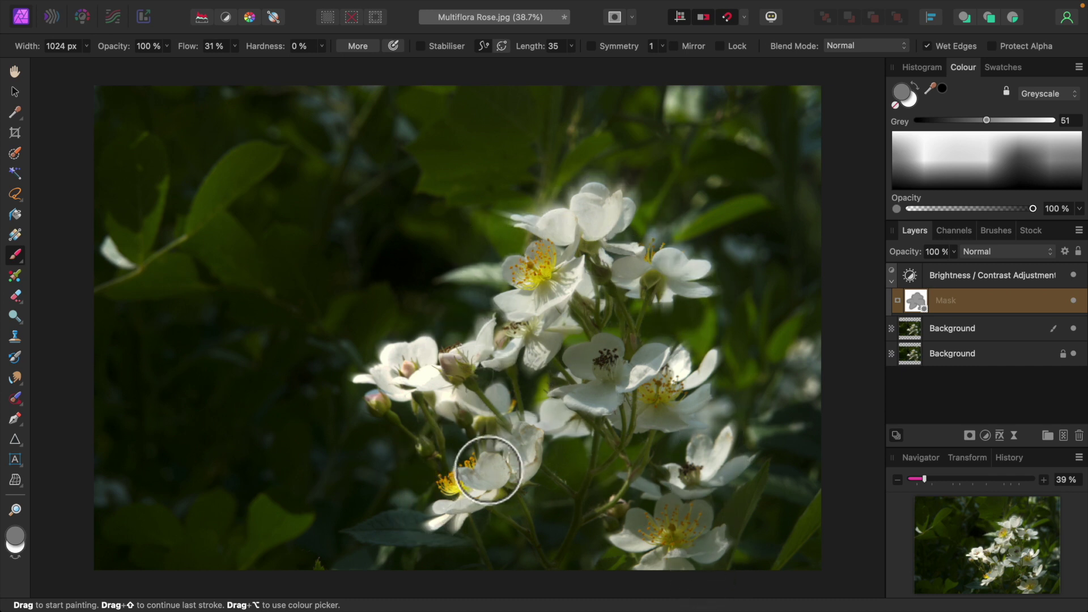
left_click(897, 285)
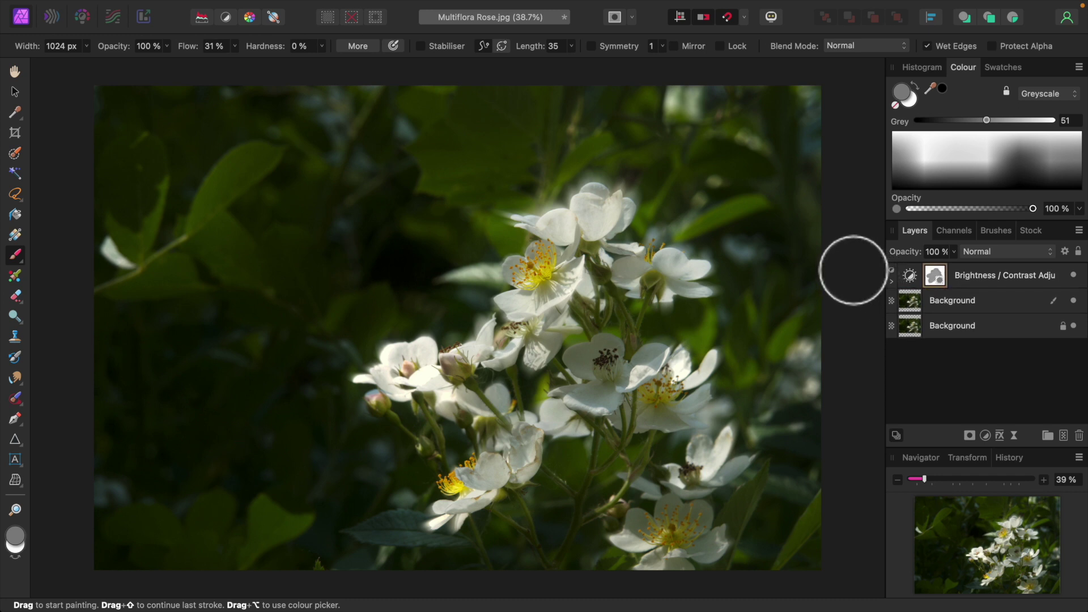
left_click(987, 436)
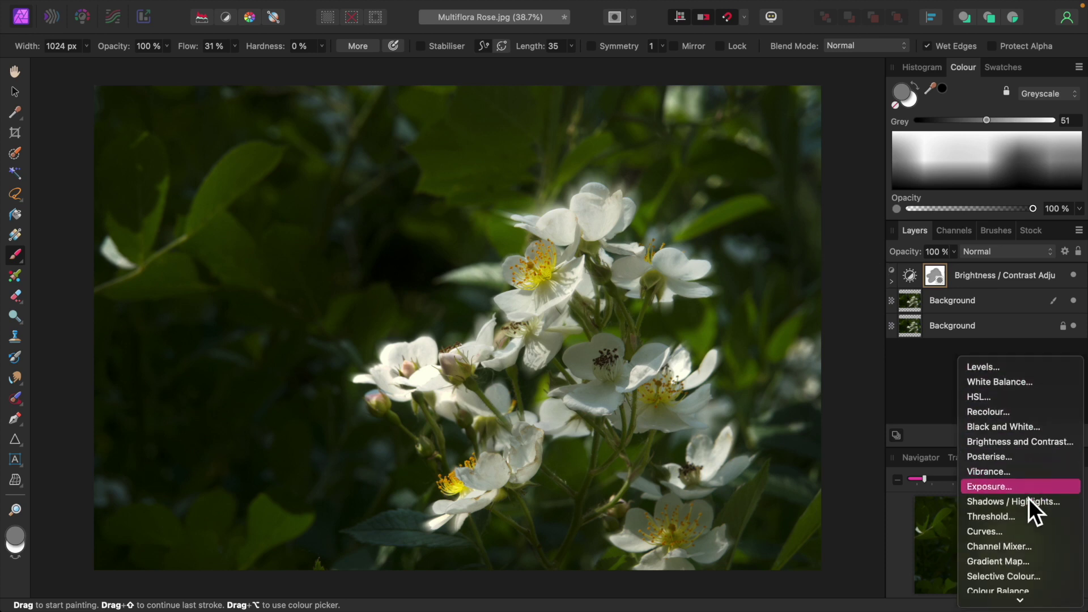
- Add a Selective Colour adjustment and set Yellows' Yellow to 31%
left_click(1014, 579)
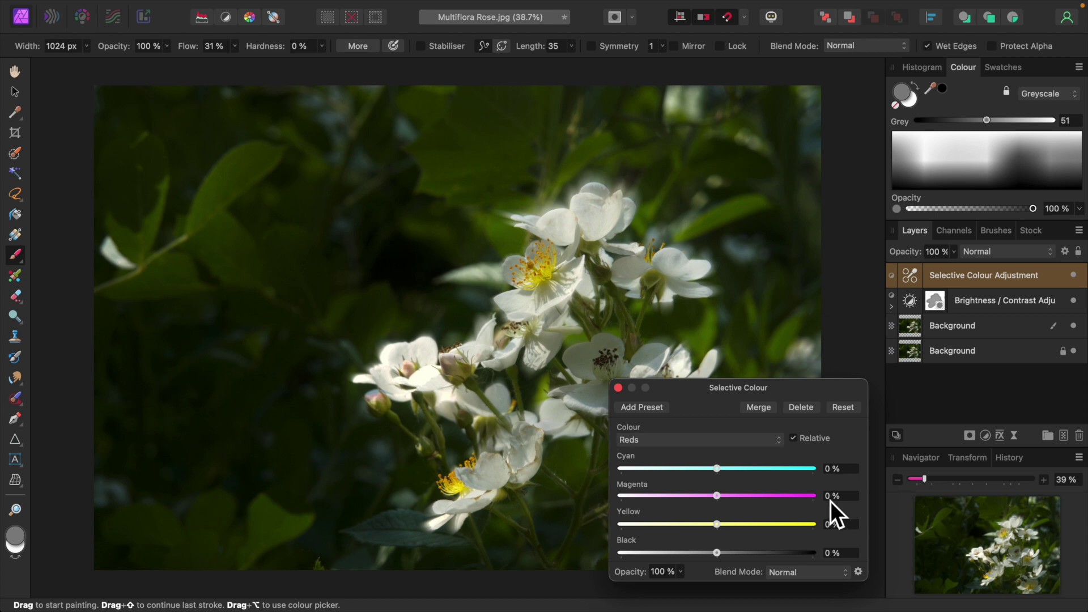
left_click(787, 449)
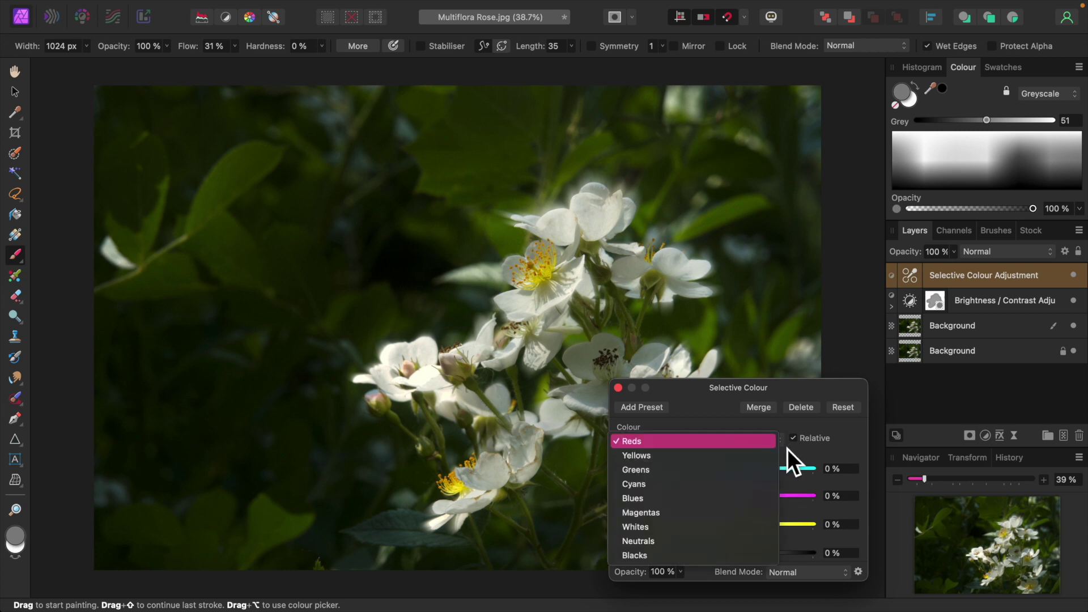
left_click(645, 455)
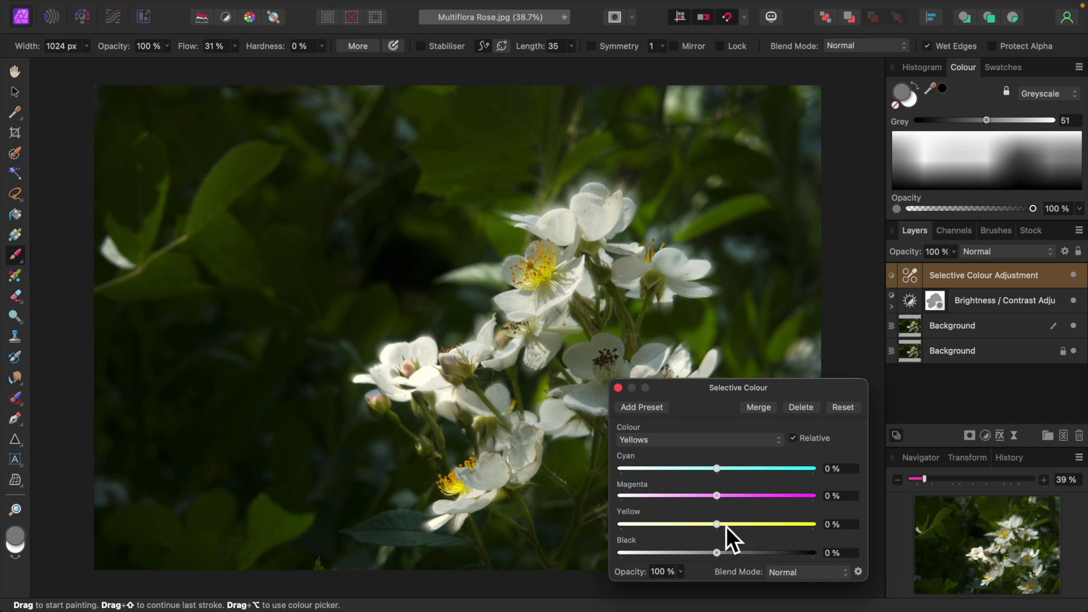
left_click_drag(723, 526, 753, 556)
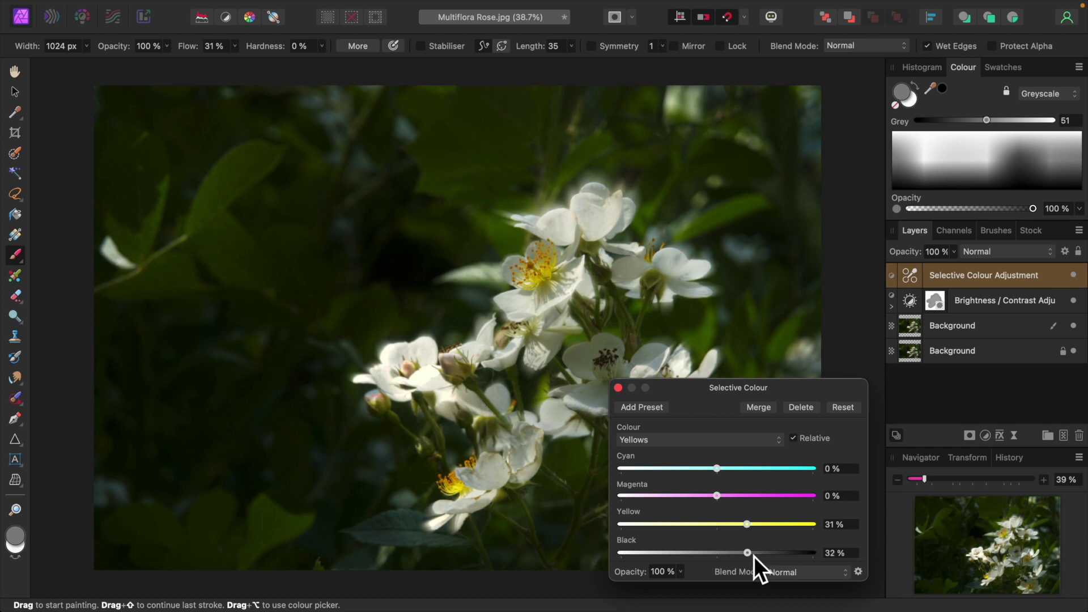
- Set the Reds range to Cyan −49% and Black 14%
left_click(784, 448)
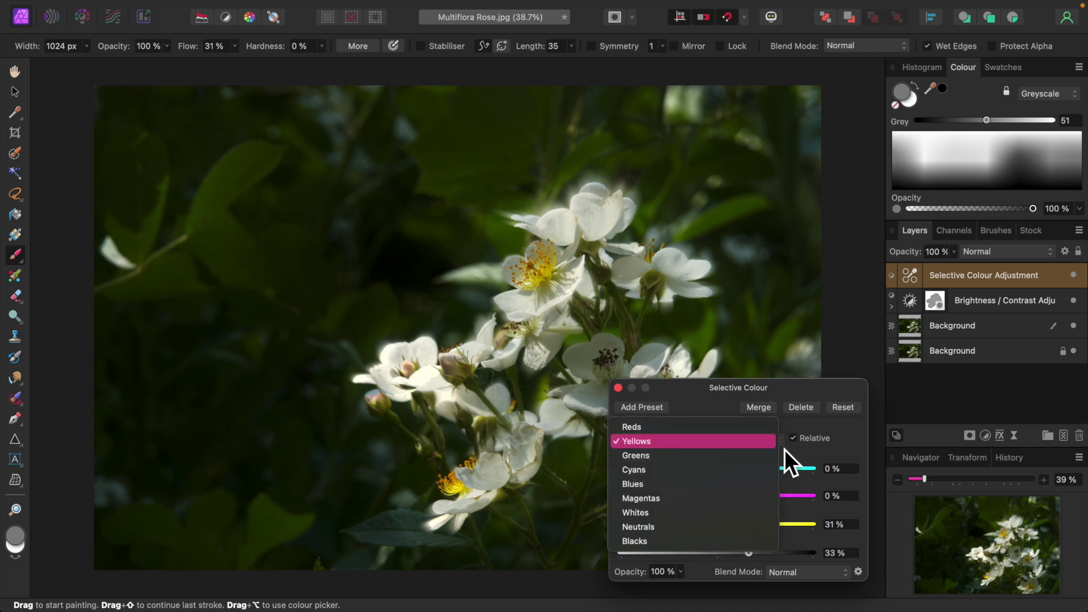
left_click(668, 434)
left_click_drag(722, 471, 674, 469)
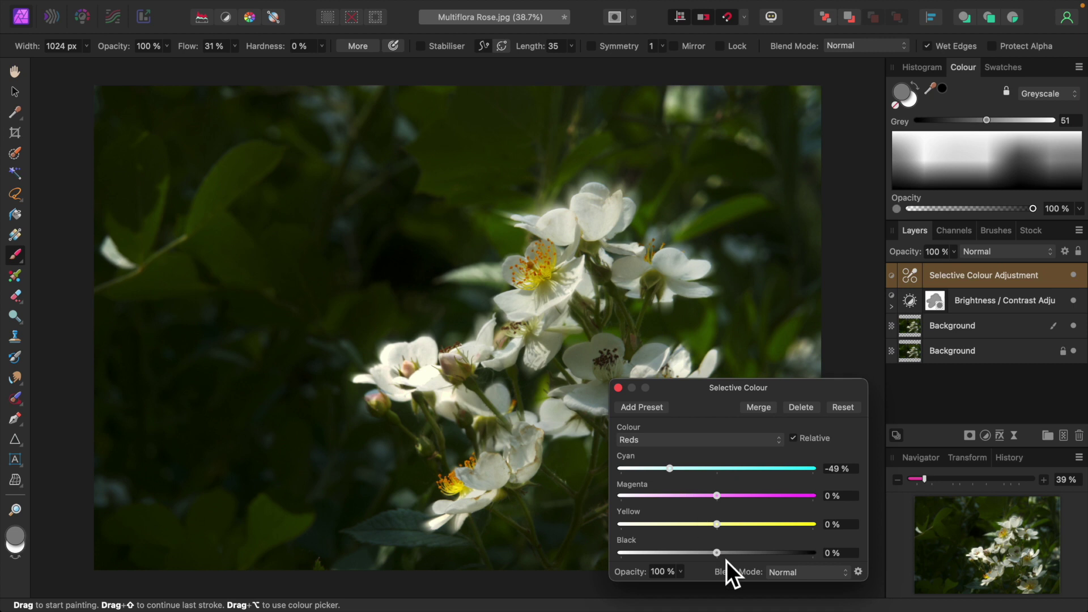
left_click_drag(717, 552, 736, 554)
- Set the Greens range to Magenta 63% with added Black, then close the settings
left_click(780, 446)
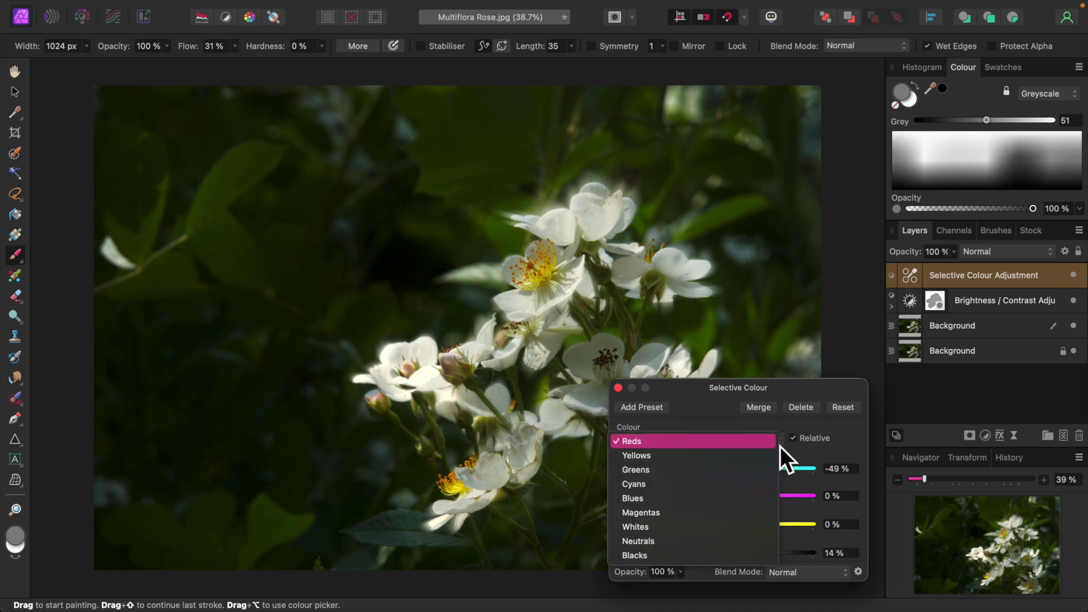
left_click(653, 472)
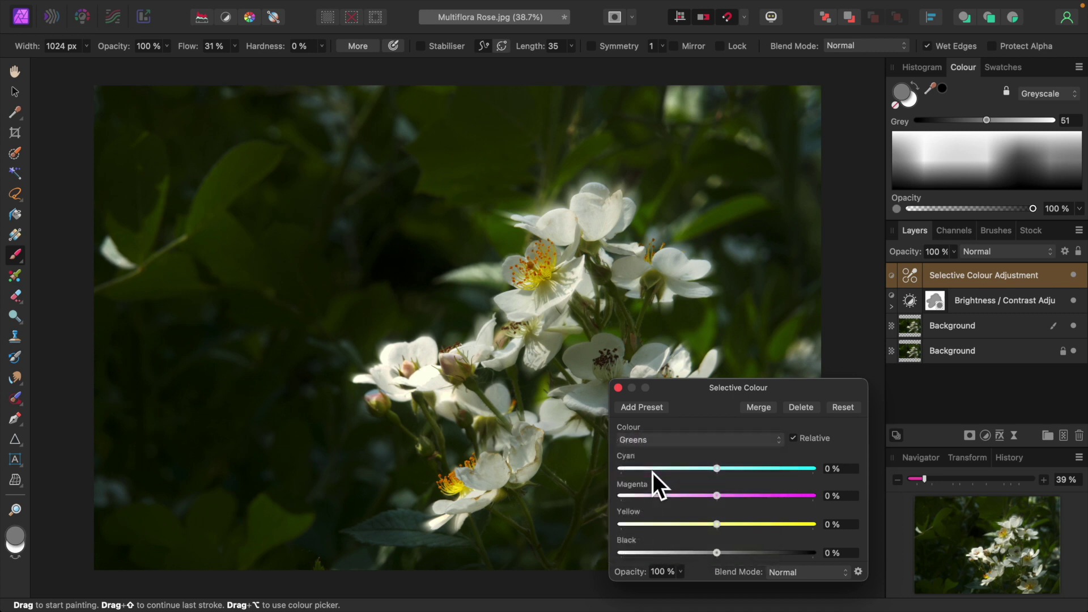
left_click_drag(723, 498, 784, 503)
left_click_drag(723, 558, 773, 560)
left_click(619, 388)
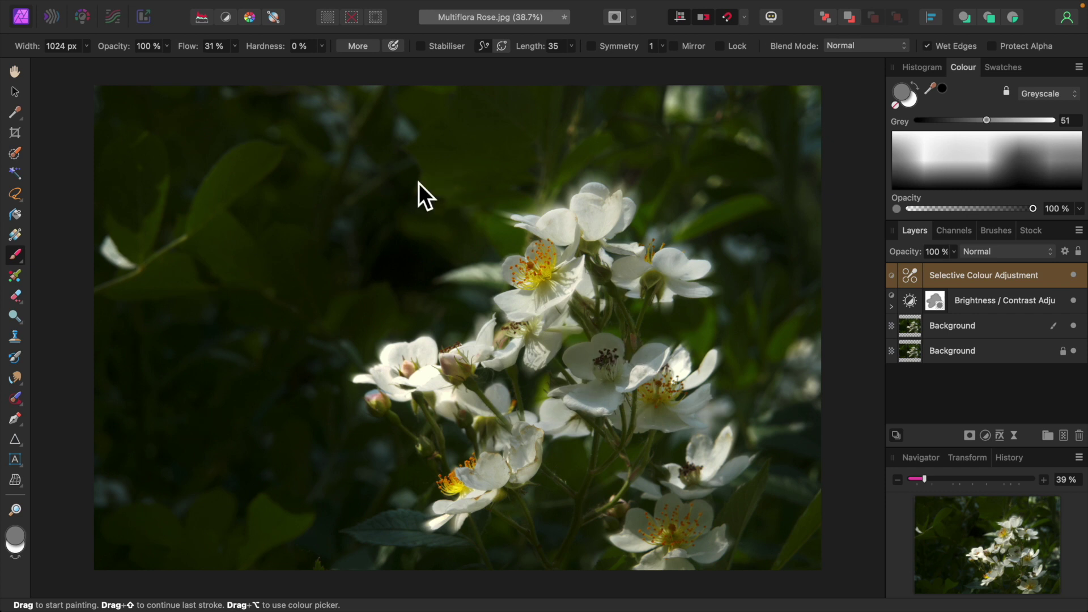
- Add a new Fill layer with a radial black-to-white gradient in Multiply mode
left_click(283, 7)
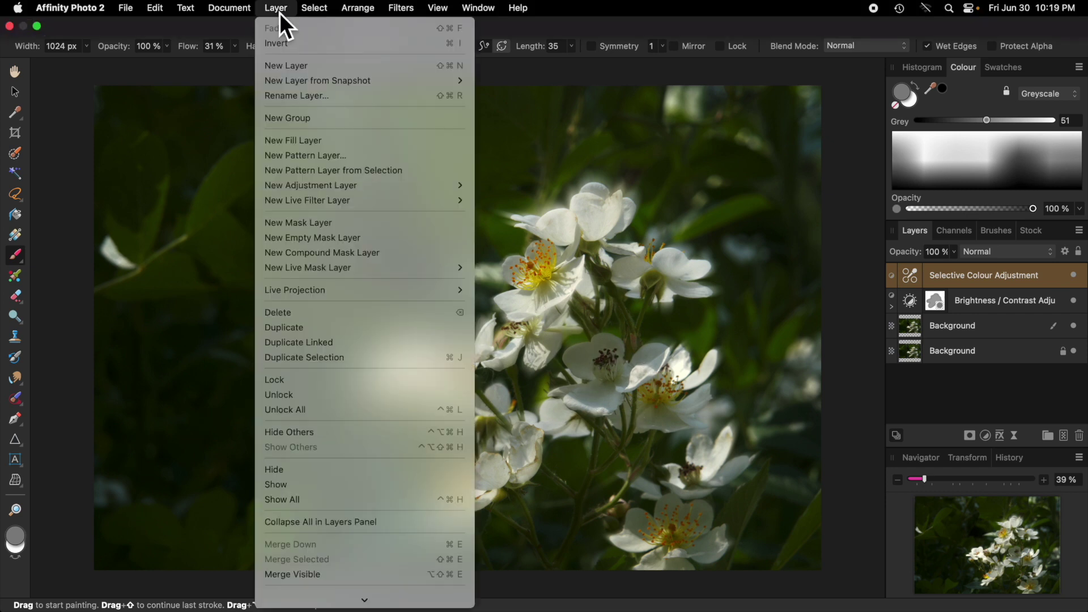
left_click(311, 142)
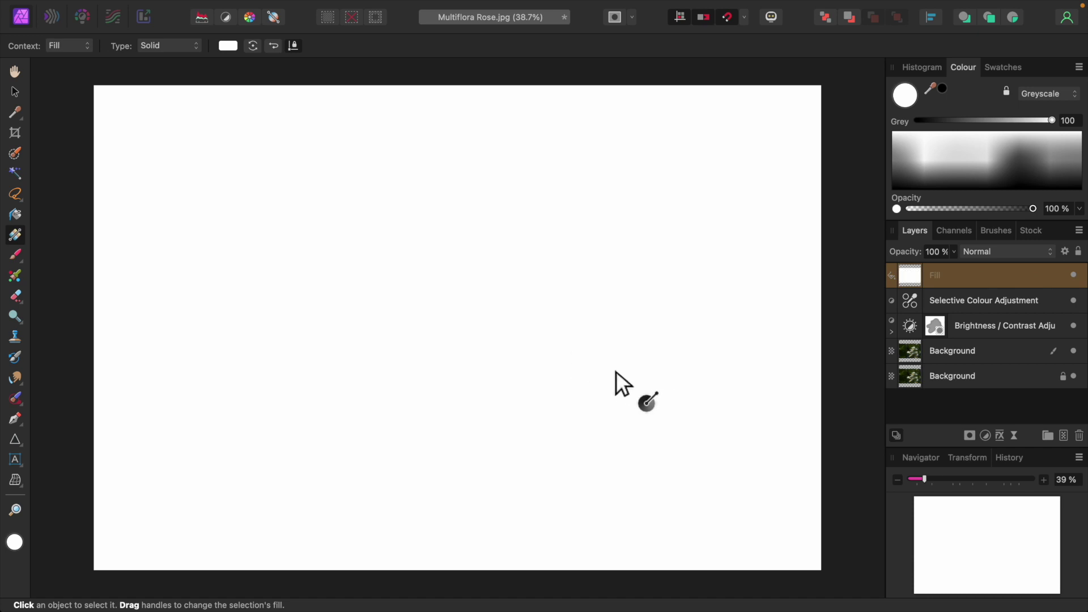
left_click_drag(613, 371, 170, 159)
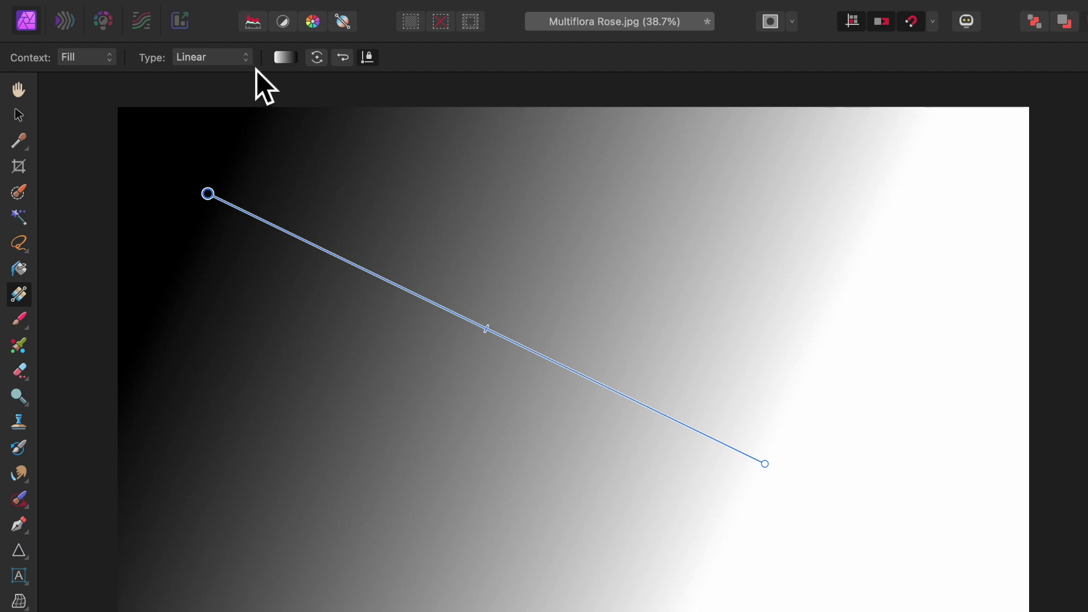
left_click(249, 60)
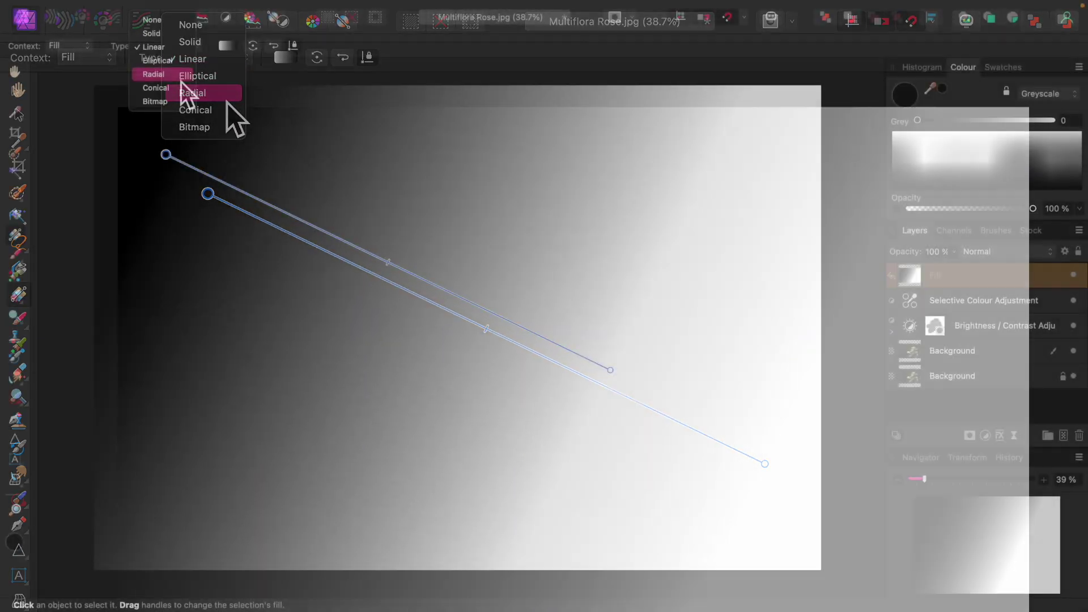
left_click(231, 91)
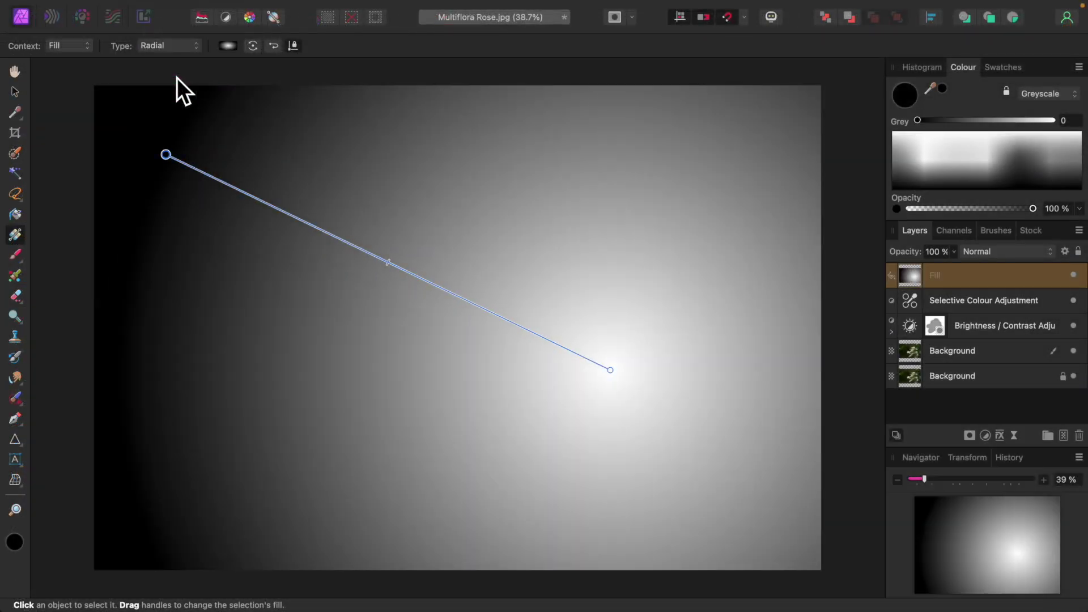
left_click(1052, 253)
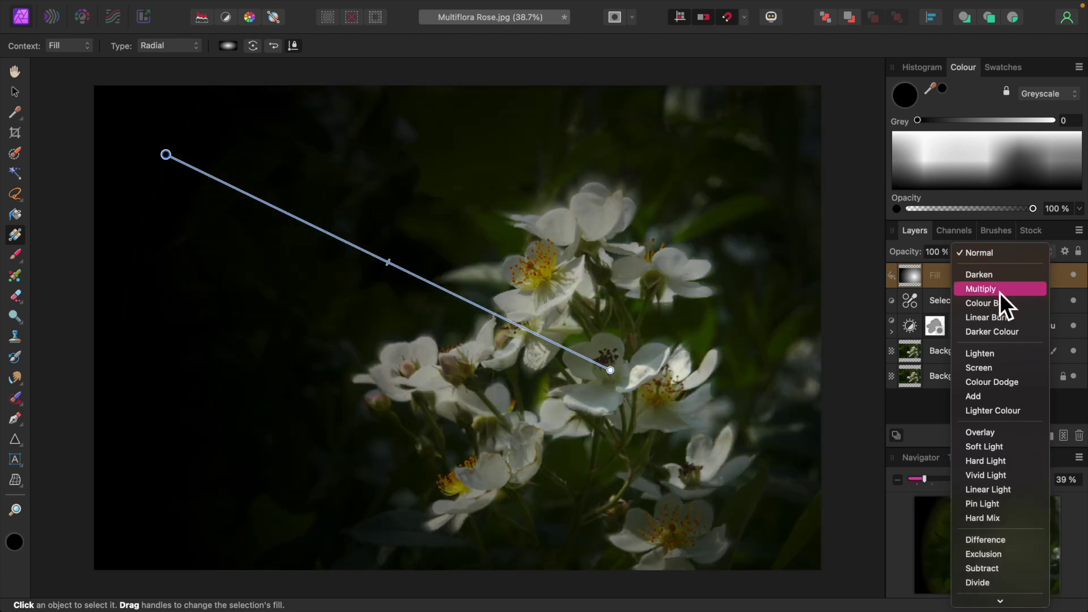
left_click(992, 292)
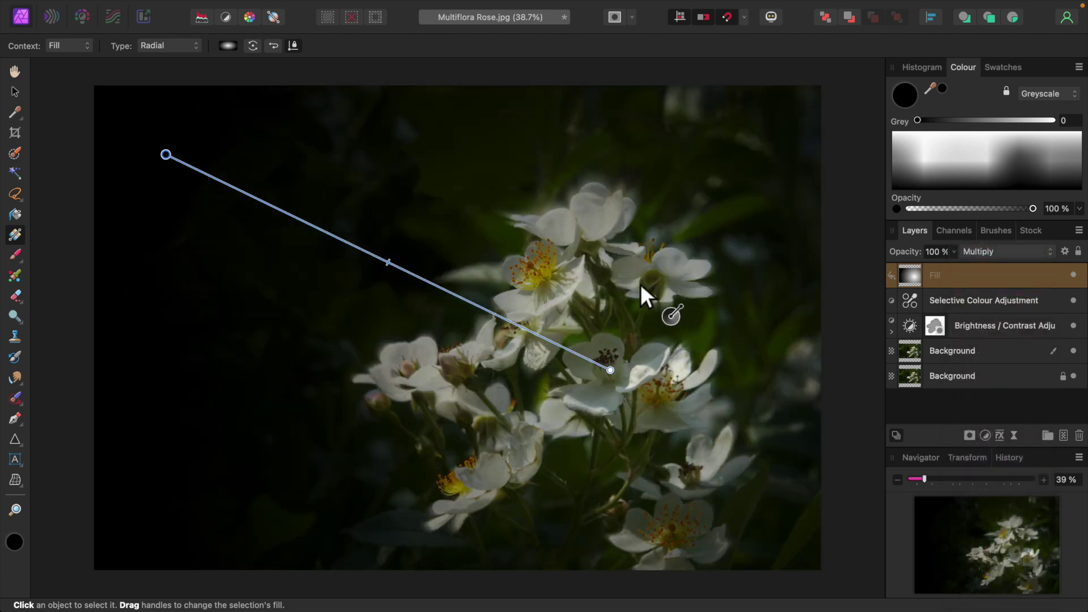
- Extend the gradient past the top-left corner, shift its midpoint, and lower the layer opacity to 25%
key("super+minus")
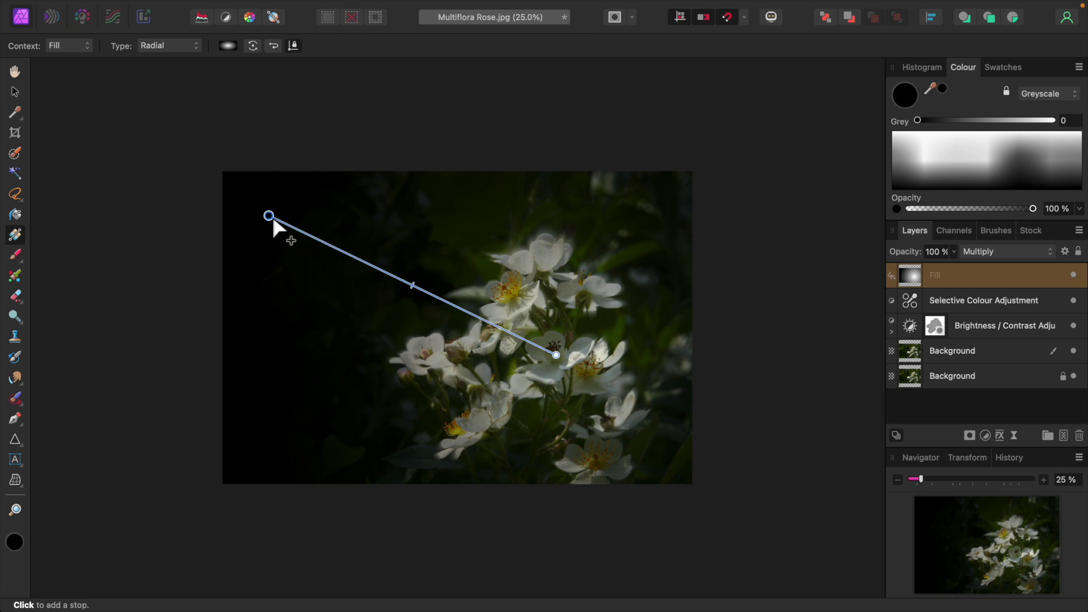
left_click_drag(288, 235, 144, 175)
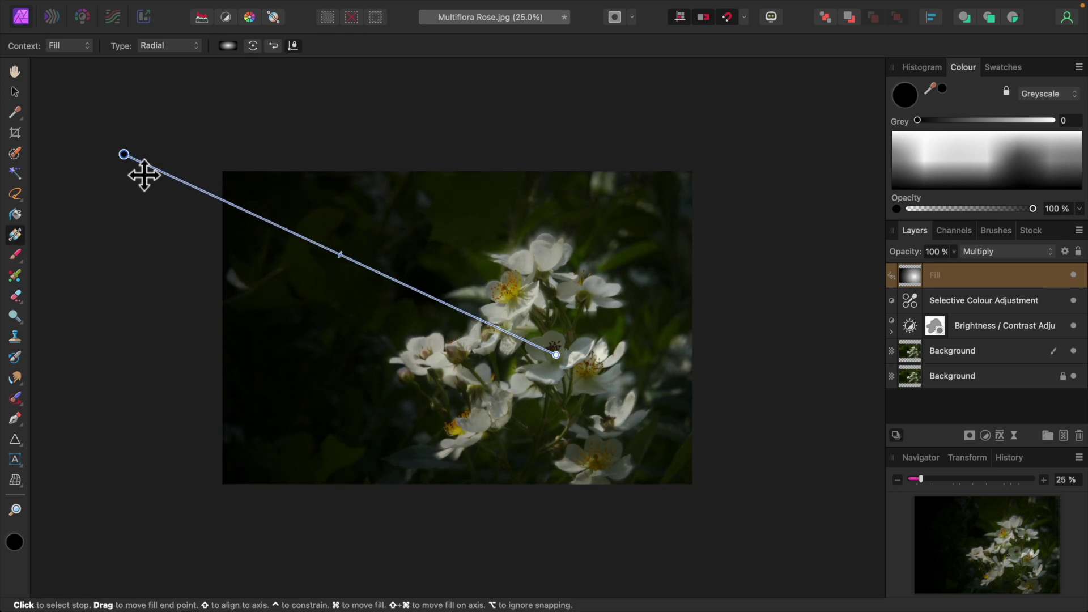
left_click_drag(342, 256, 281, 231)
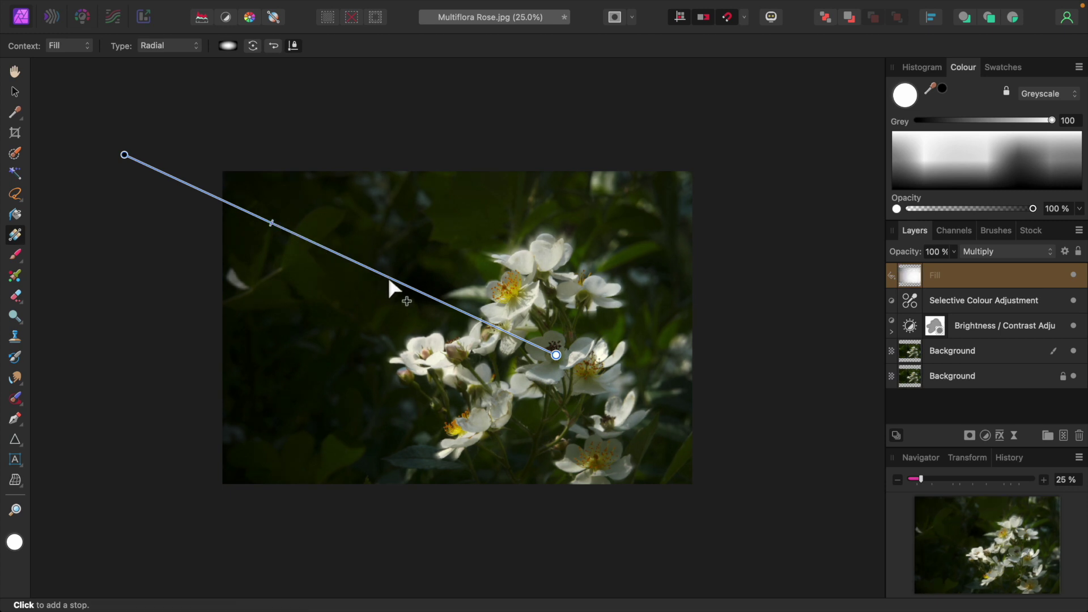
key("super+equal")
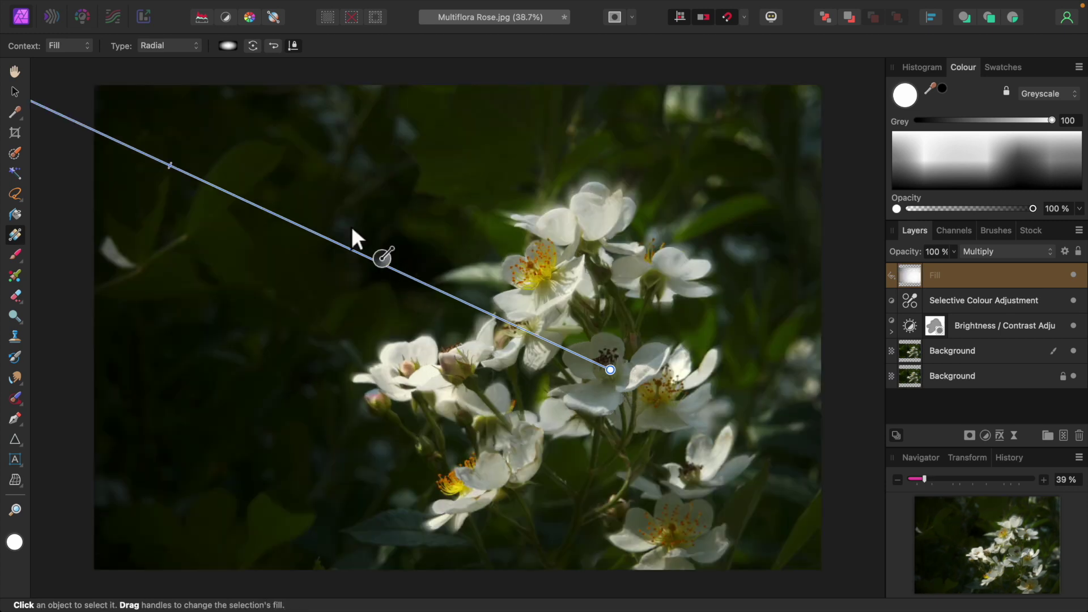
left_click(15, 71)
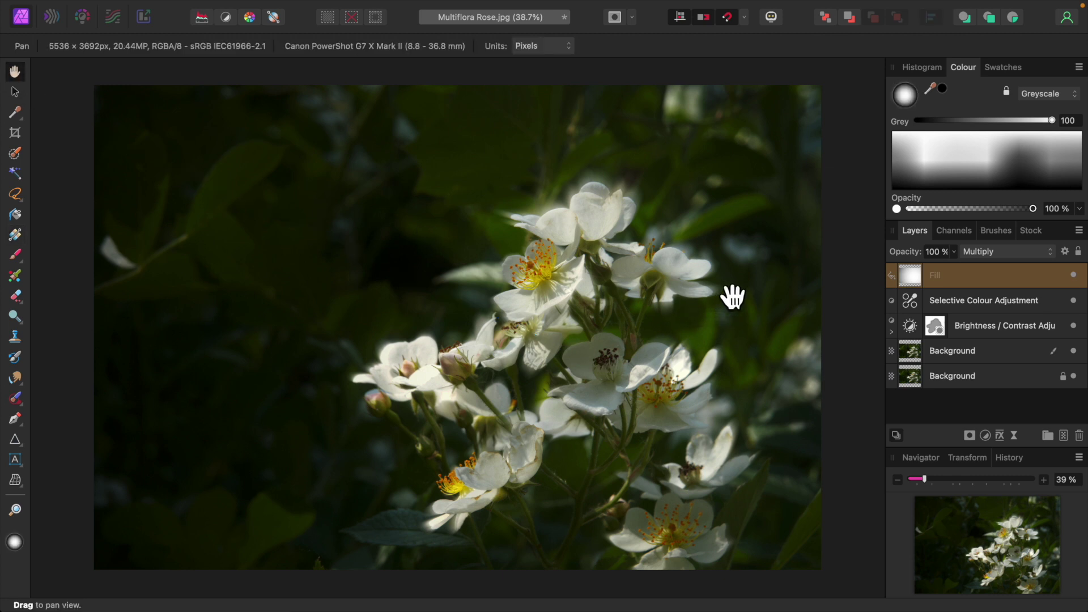
left_click(956, 253)
left_click_drag(962, 267, 875, 277)
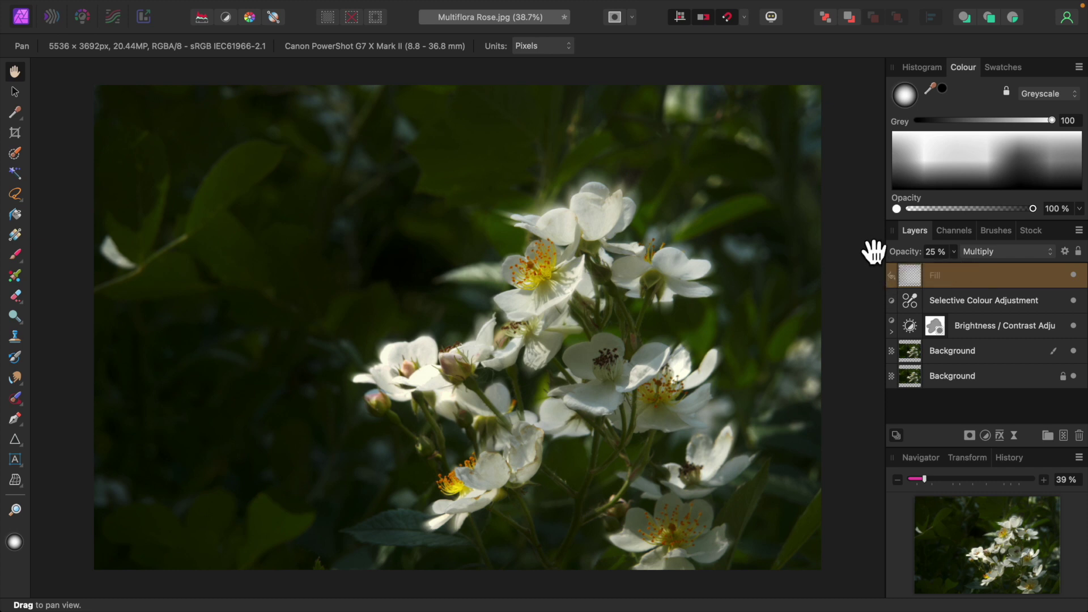
left_click(987, 403)
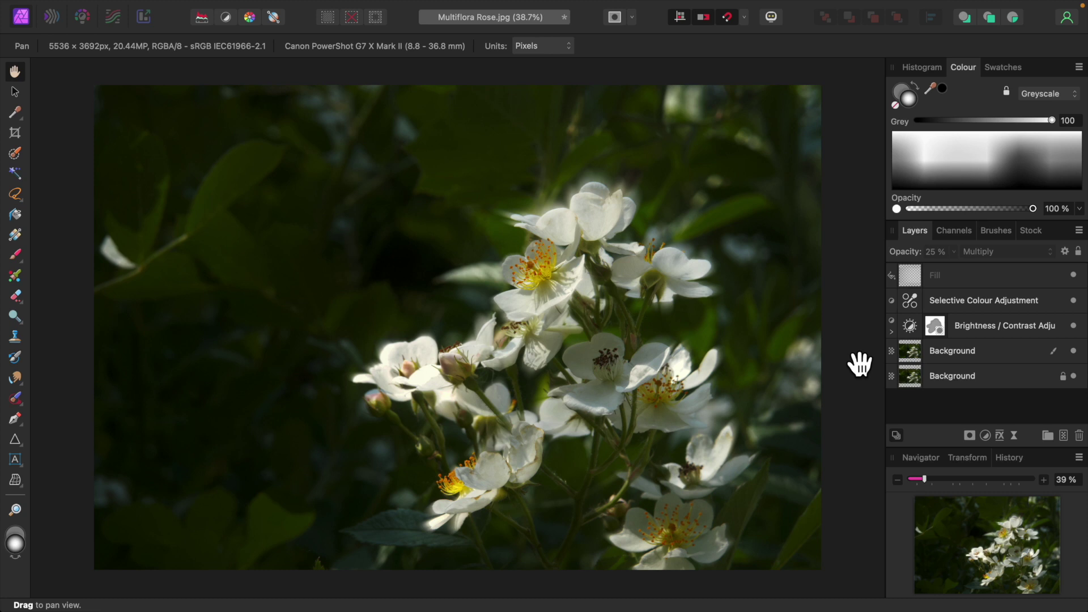
left_click(1015, 437)
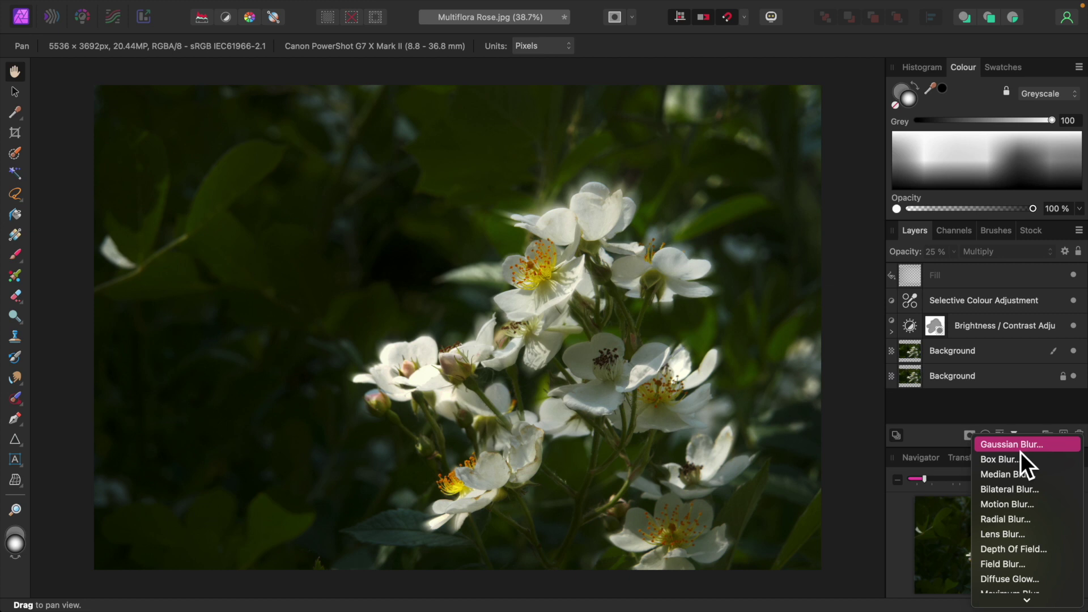
- Add a live Gaussian Blur layer and place it between the two Background layers
left_click(1021, 451)
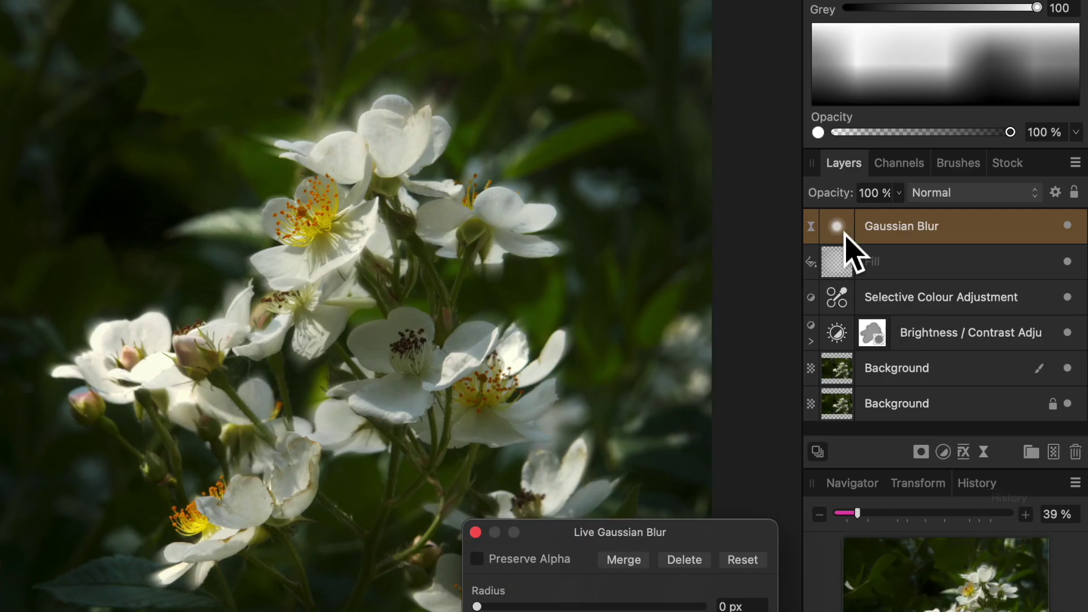
left_click_drag(912, 279, 924, 350)
left_click_drag(856, 332, 848, 376)
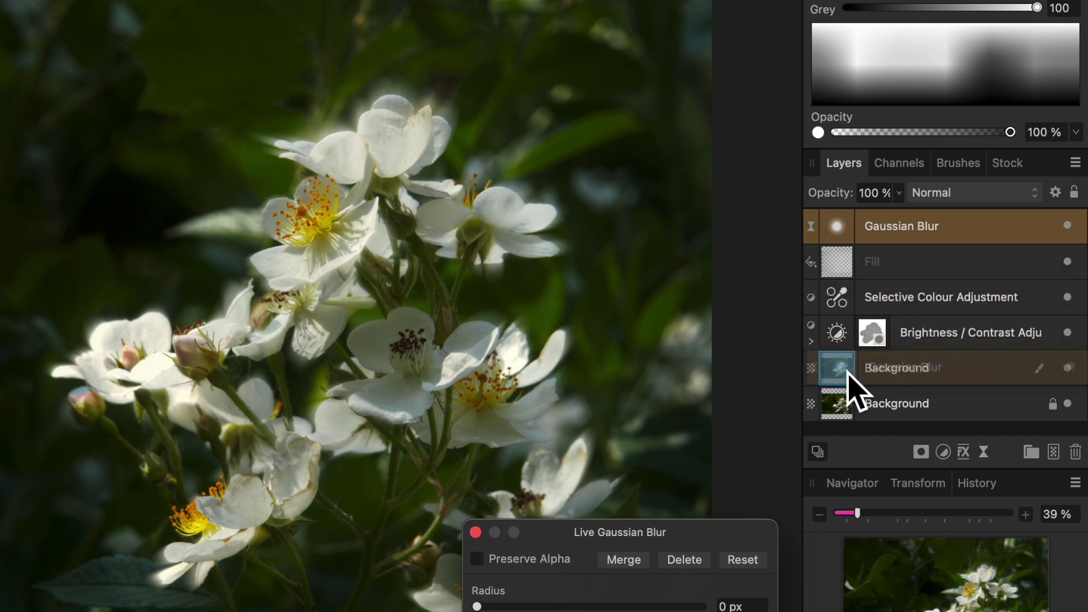
left_click(811, 340)
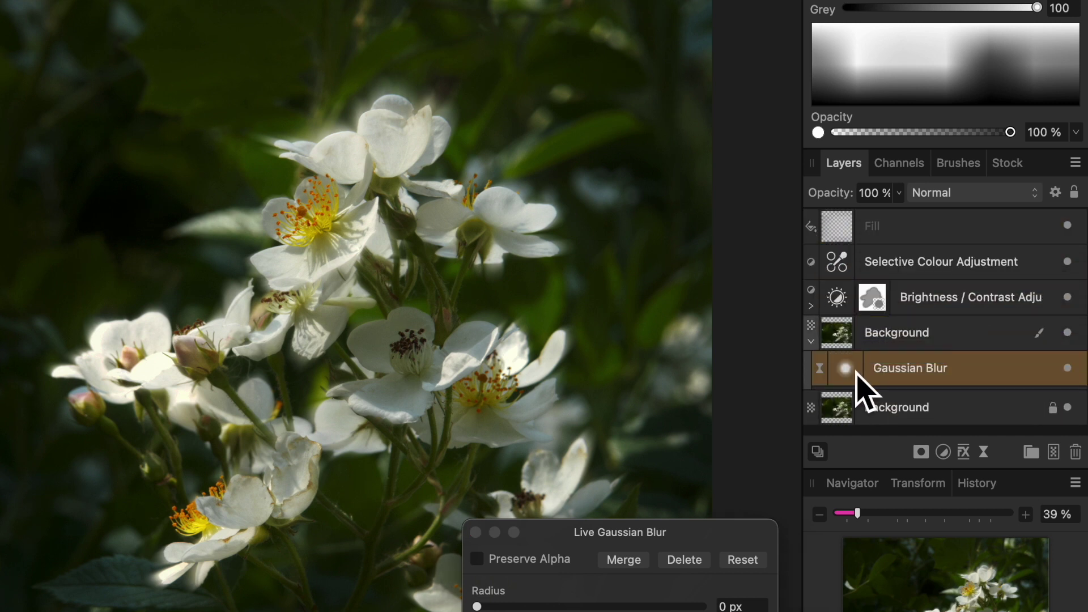
left_click_drag(856, 372, 704, 426)
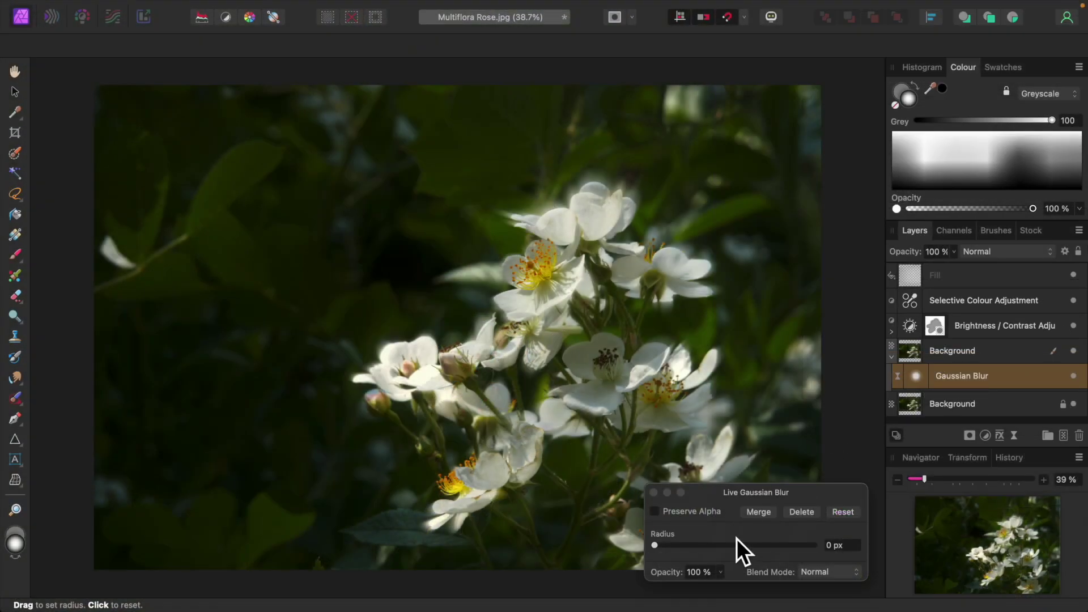
- Turn on Preserve Alpha and set the blur radius to 43.6 px
left_click(658, 514)
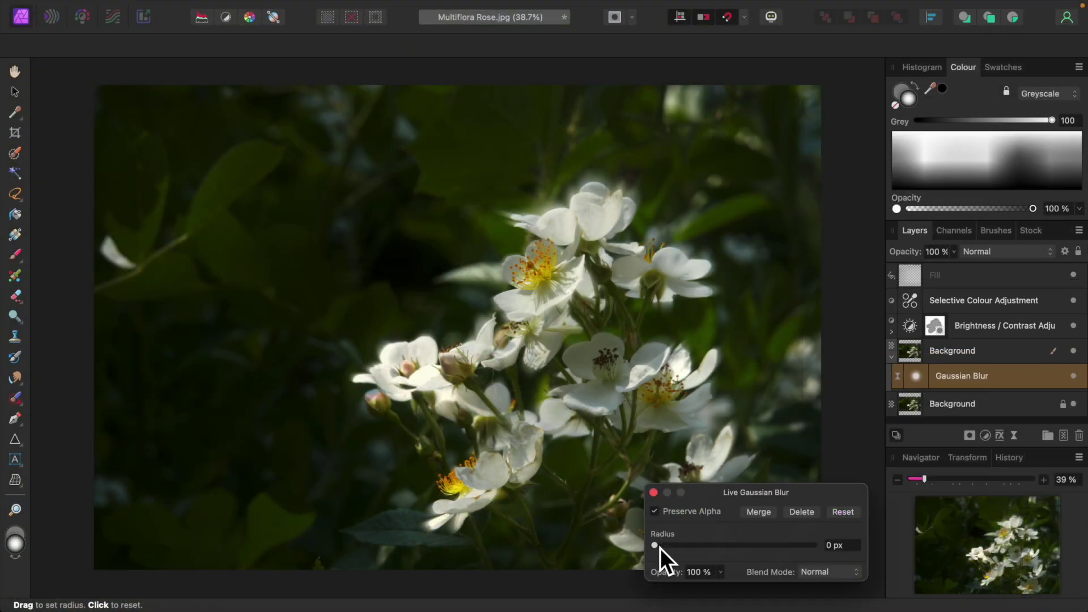
left_click_drag(655, 545, 790, 555)
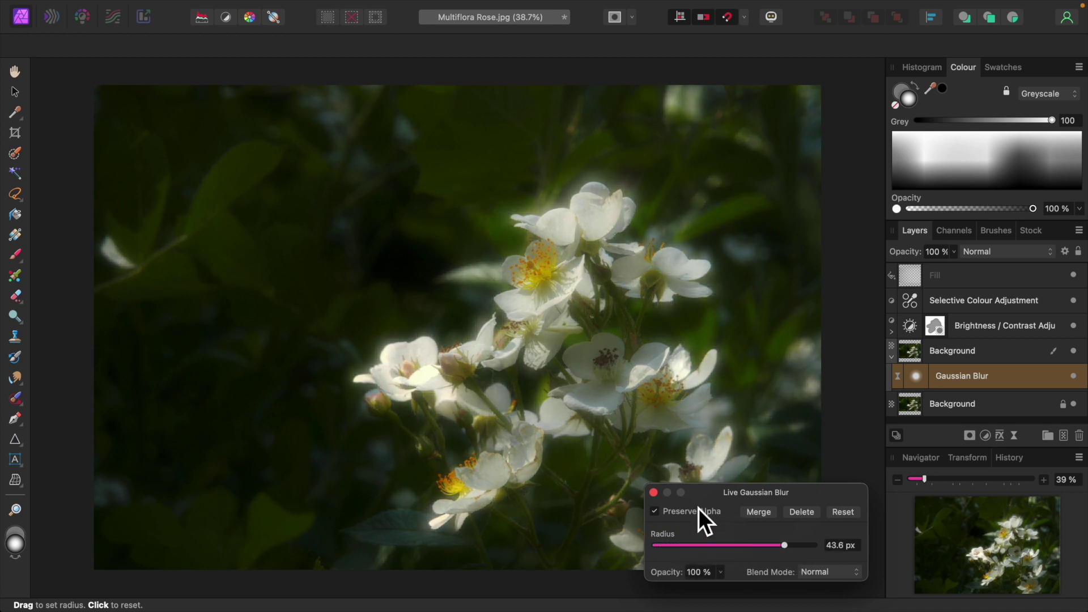
left_click(655, 493)
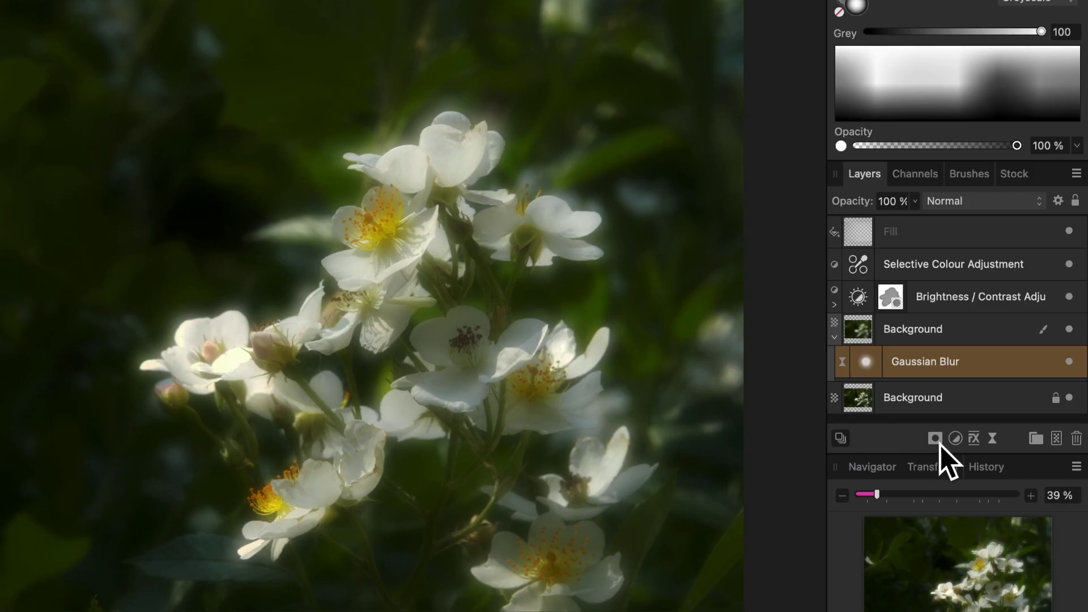
left_click(970, 435)
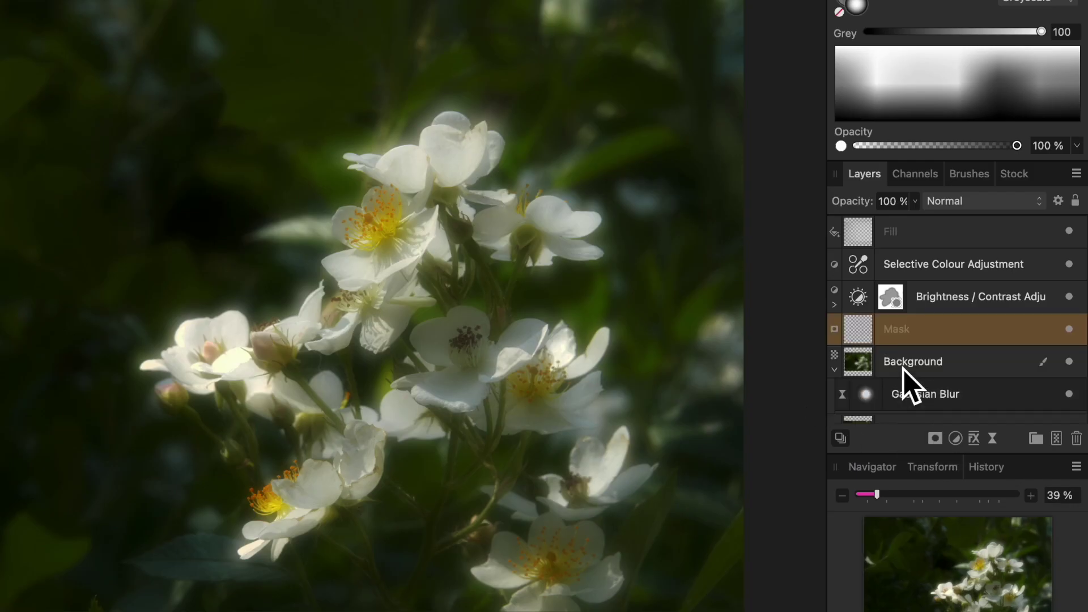
- Attach a mask to the Gaussian Blur and paint dark grey over the top centre flower
left_click_drag(859, 334, 880, 400)
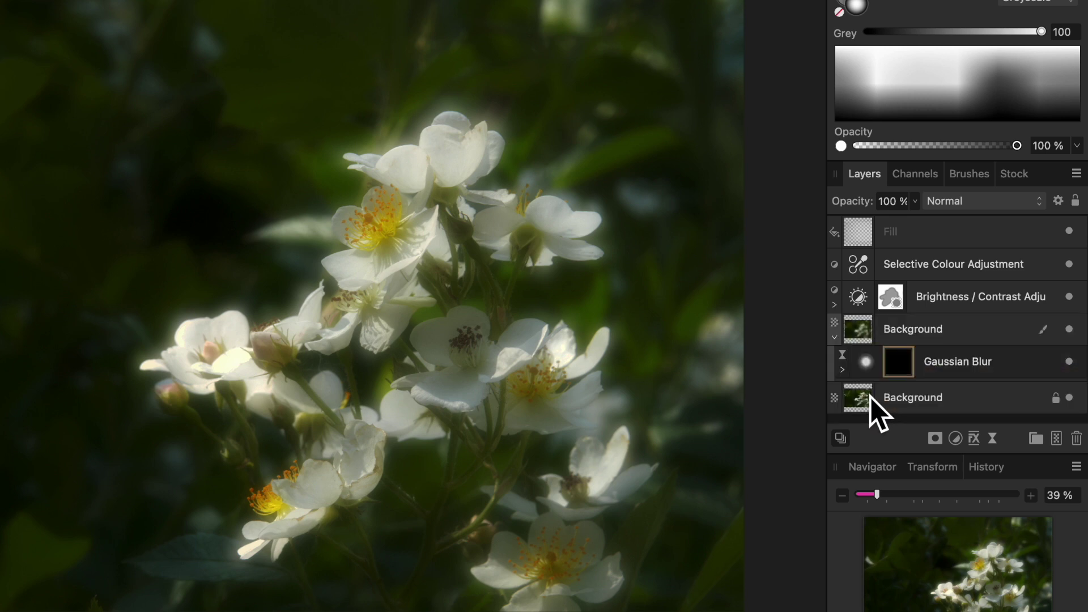
left_click(843, 369)
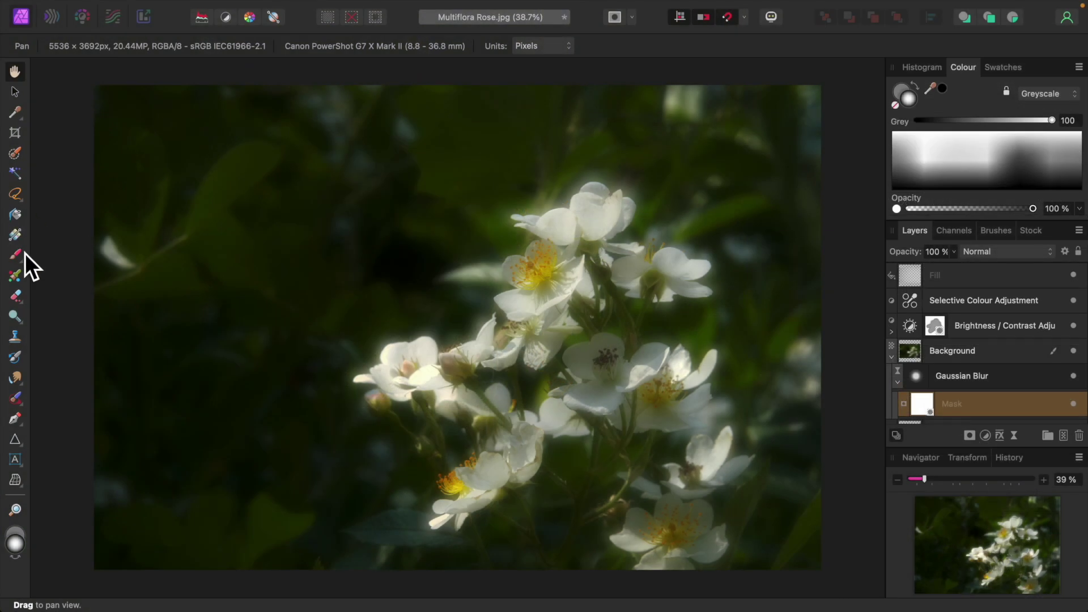
left_click(16, 255)
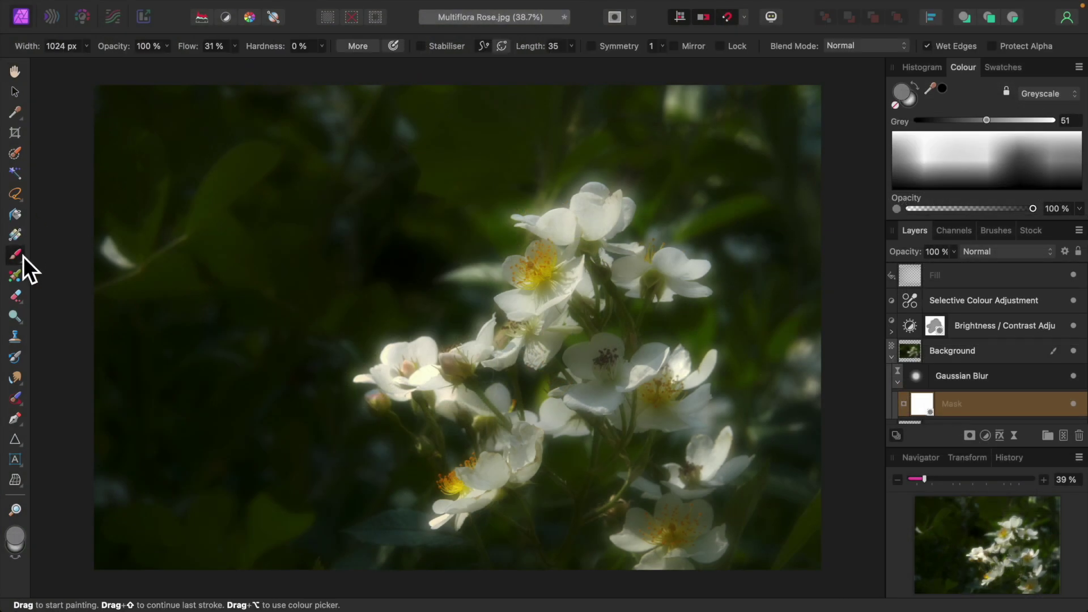
left_click(1032, 157)
mouse_move(526, 276)
left_mouse_down()
mouse_move(560, 264)
mouse_move(540, 277)
mouse_move(542, 268)
mouse_move(556, 267)
mouse_move(536, 278)
left_mouse_up()
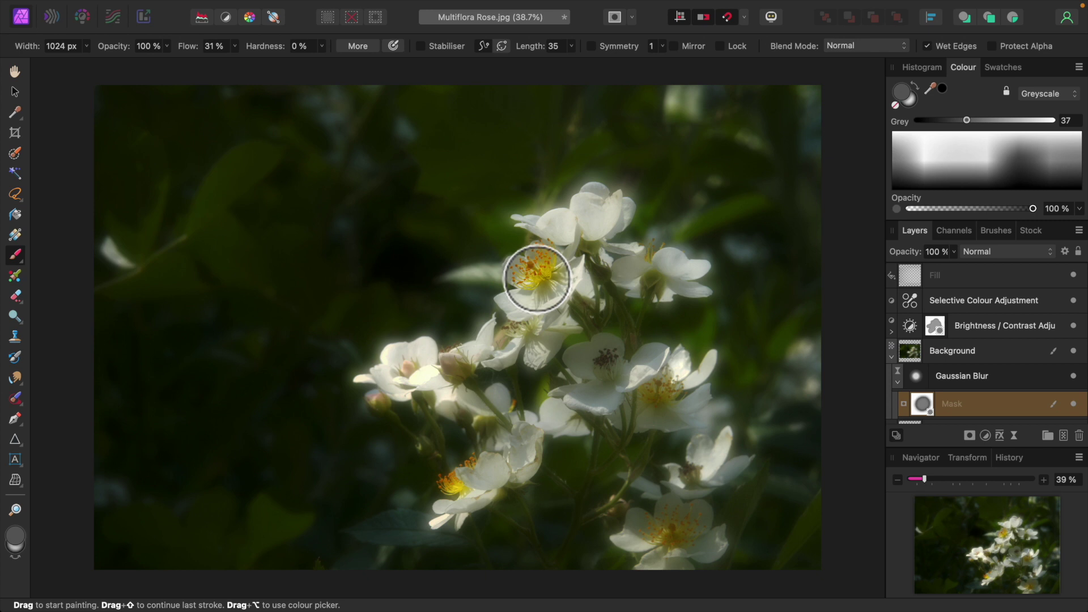
- With a smaller near-black brush, mask the blur from the central, upper-right and lower-right flowers
left_click(1023, 179)
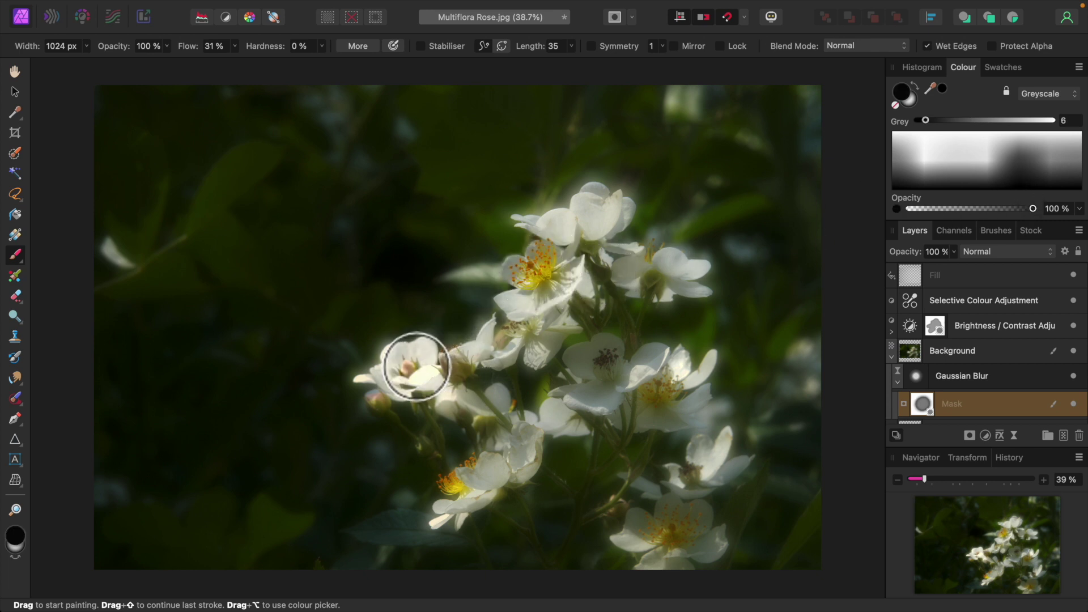
key("bracketleft")
key("bracketleft")
key("bracketleft")
key("bracketleft")
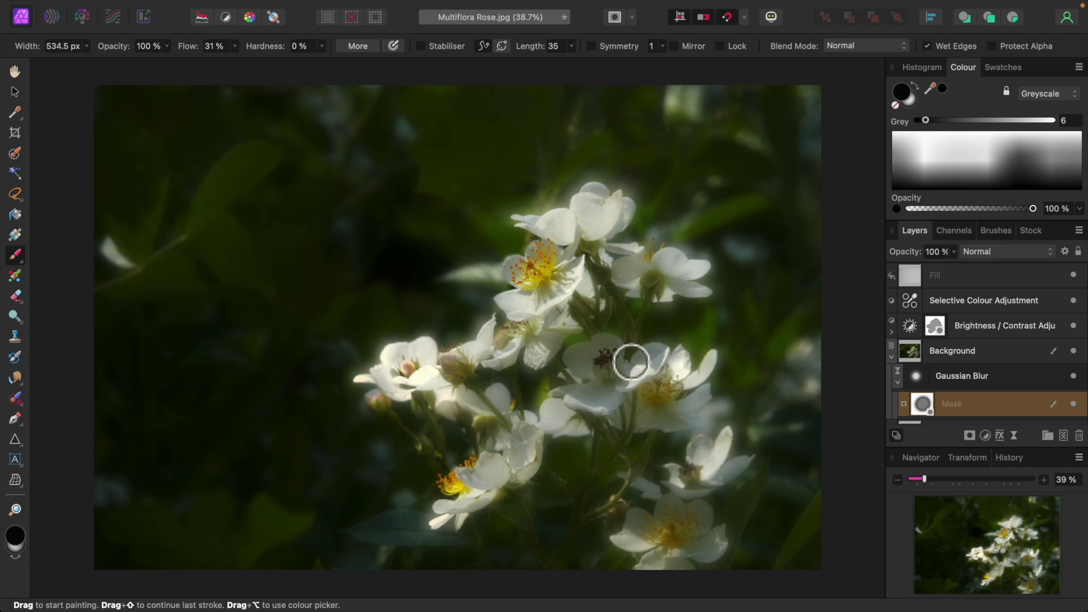
mouse_move(631, 361)
left_mouse_down()
mouse_move(689, 409)
mouse_move(693, 397)
mouse_move(665, 402)
mouse_move(699, 422)
mouse_move(686, 404)
left_mouse_up()
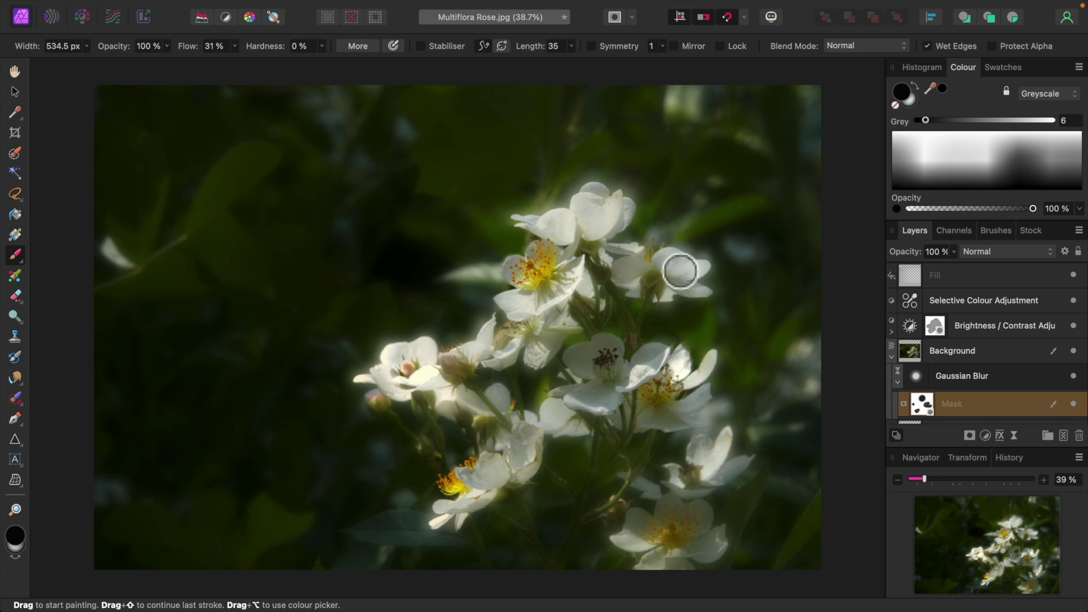
left_click_drag(680, 271, 656, 253)
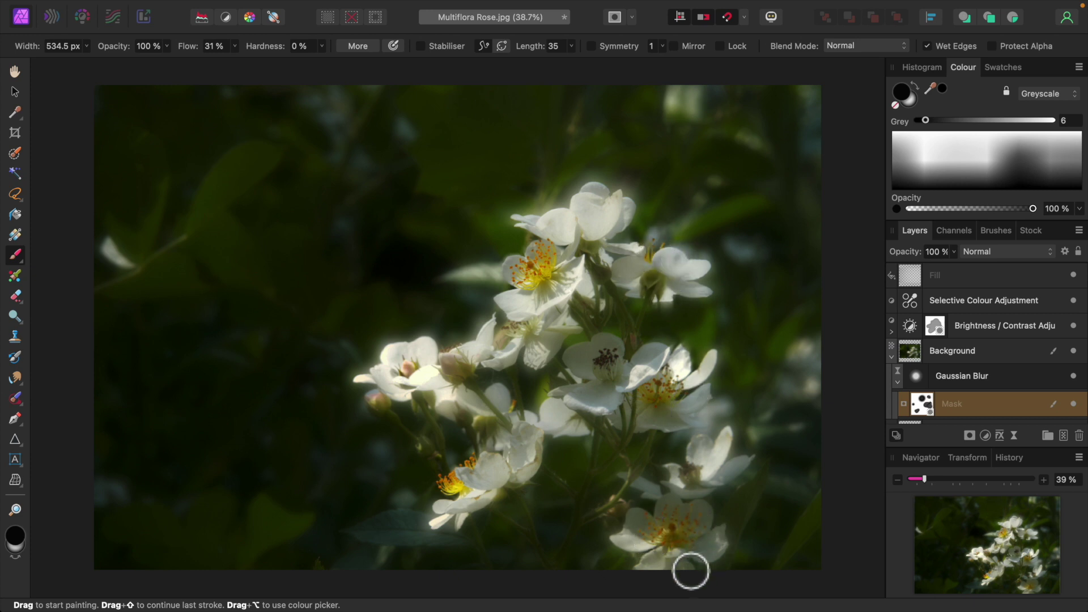
mouse_move(692, 532)
left_mouse_down()
mouse_move(714, 461)
mouse_move(704, 491)
mouse_move(678, 486)
left_mouse_up()
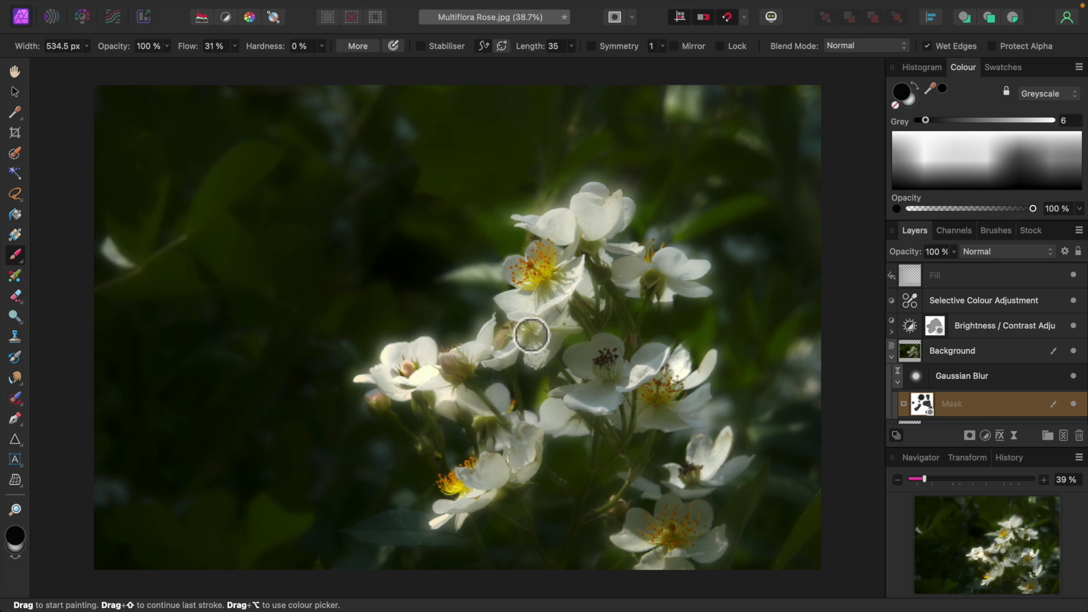
mouse_move(532, 335)
left_mouse_down()
mouse_move(580, 348)
mouse_move(536, 304)
left_mouse_up()
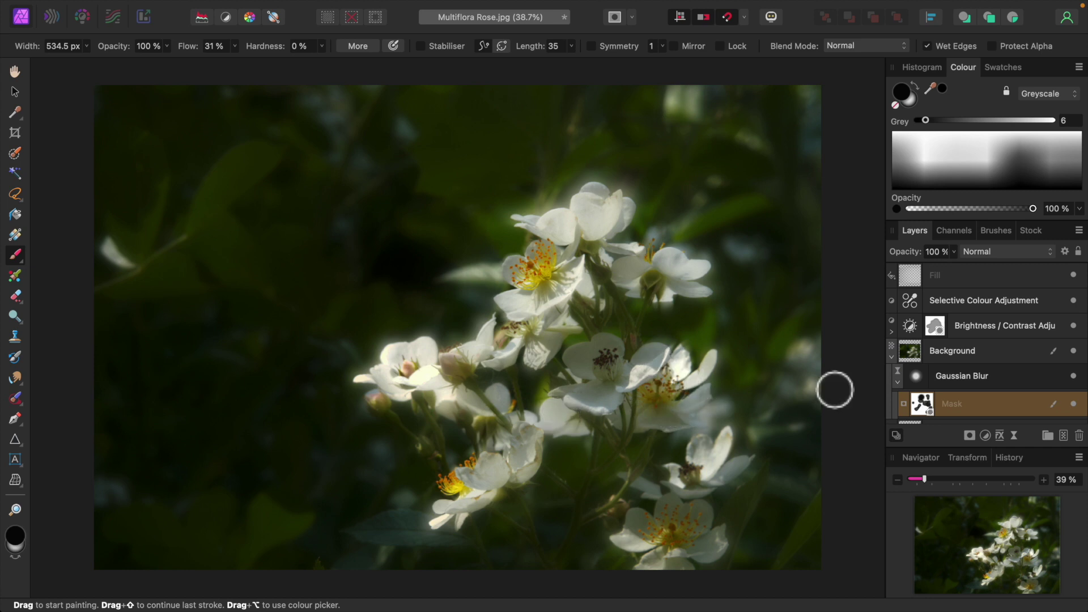
left_click(892, 357)
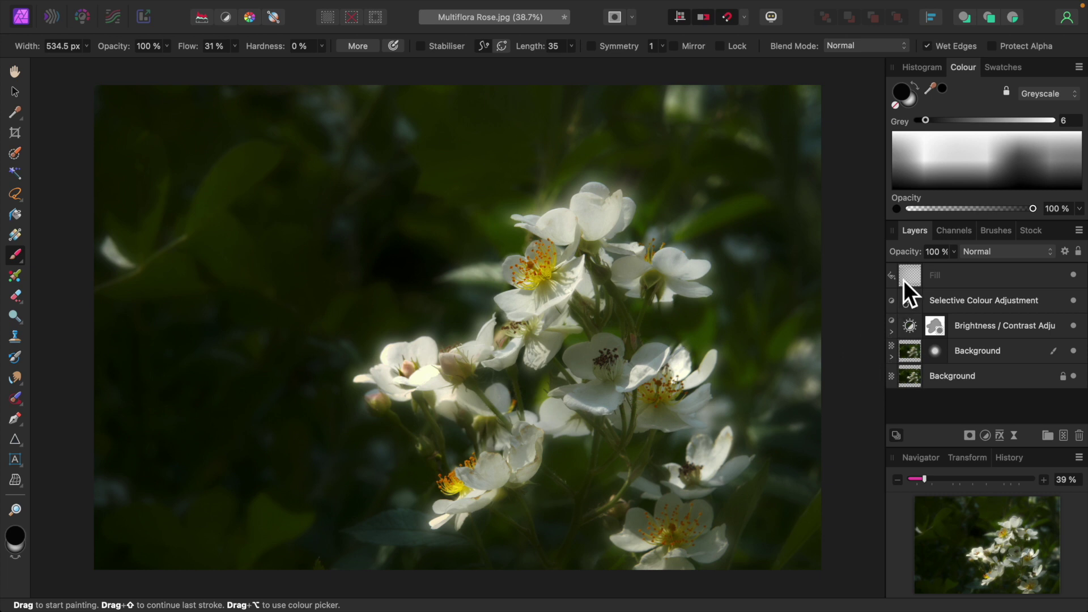
left_click(905, 281)
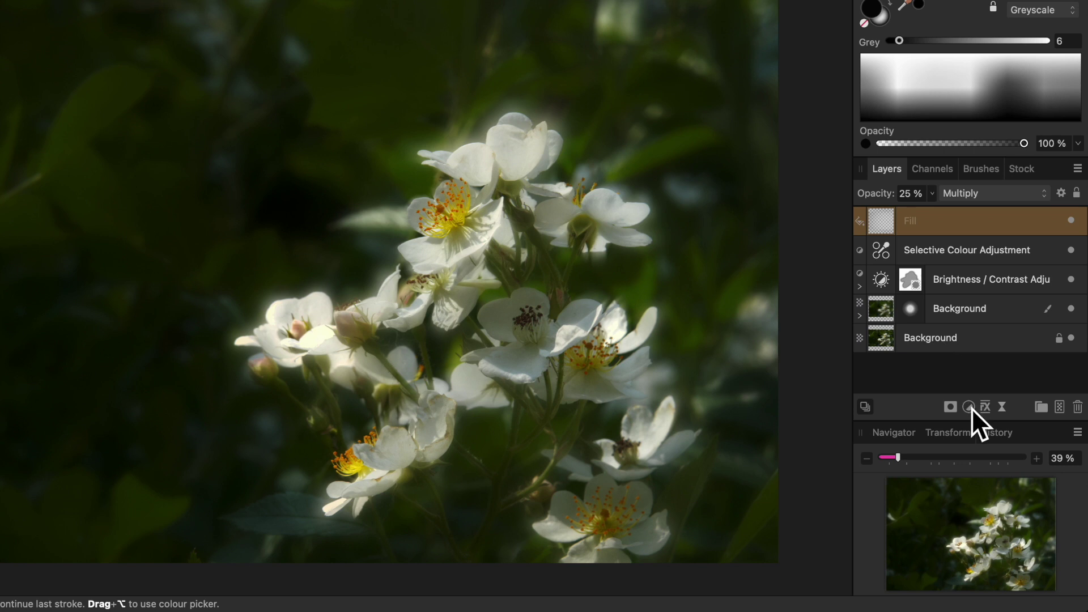
- Add a Recolour adjustment with hue 34° amber and lightness 47%
left_click(971, 408)
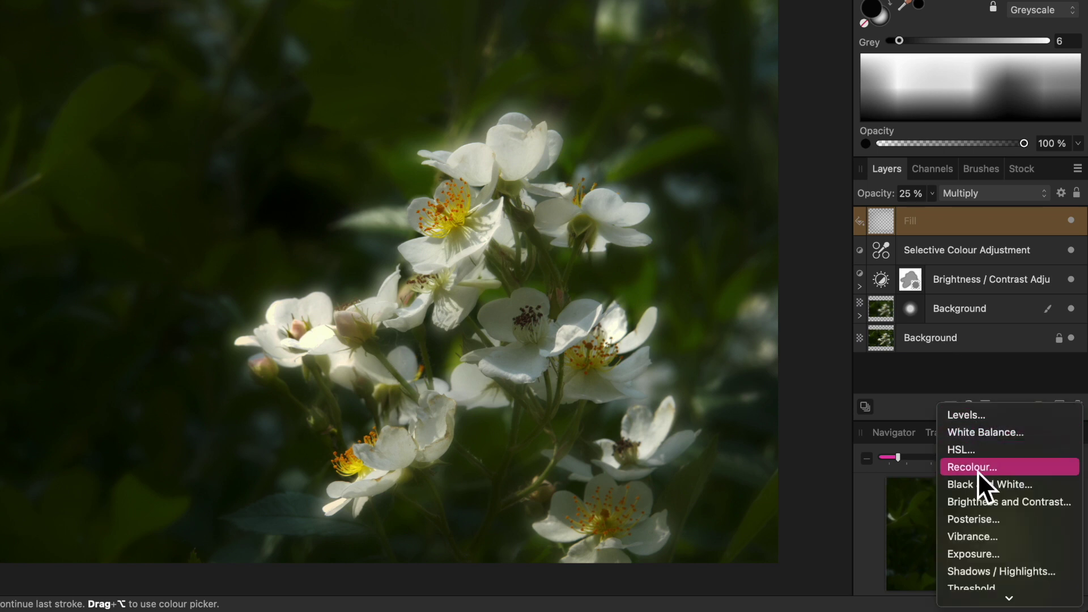
left_click(975, 468)
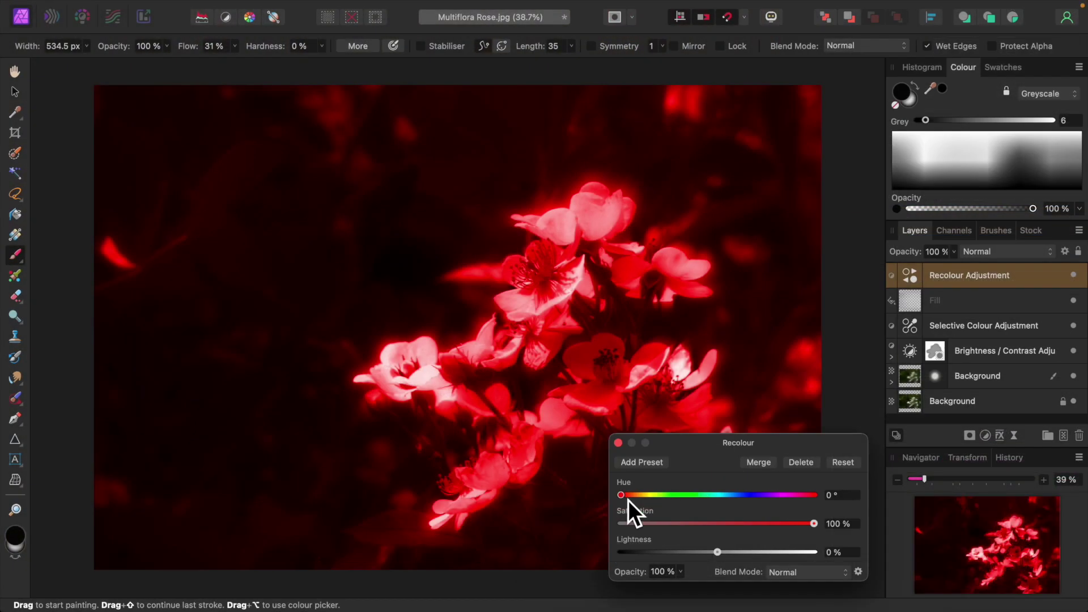
left_click_drag(628, 500, 647, 502)
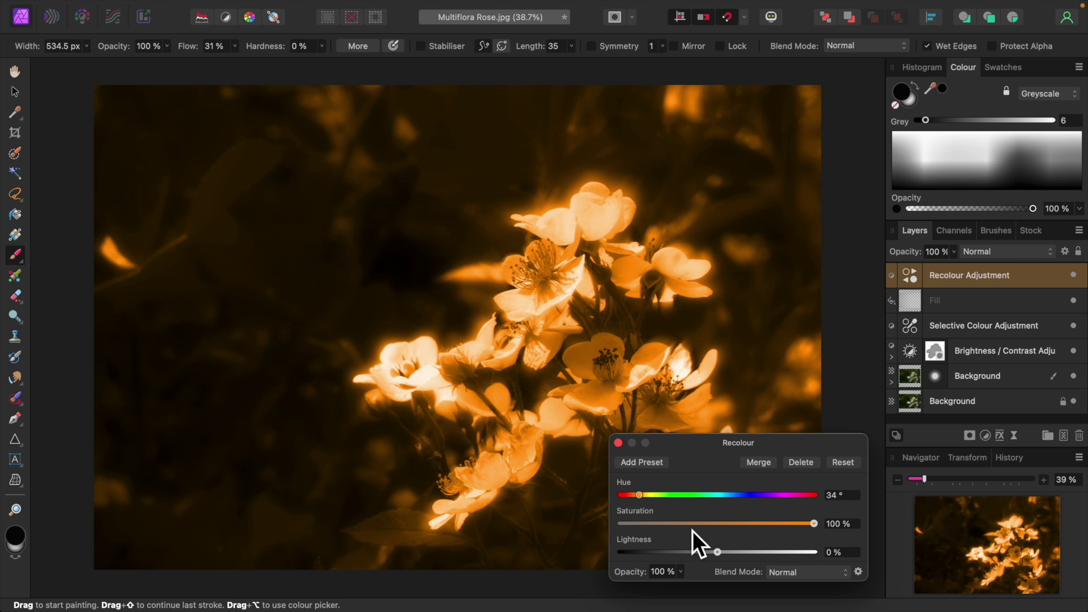
left_click_drag(722, 556, 764, 557)
left_click(619, 444)
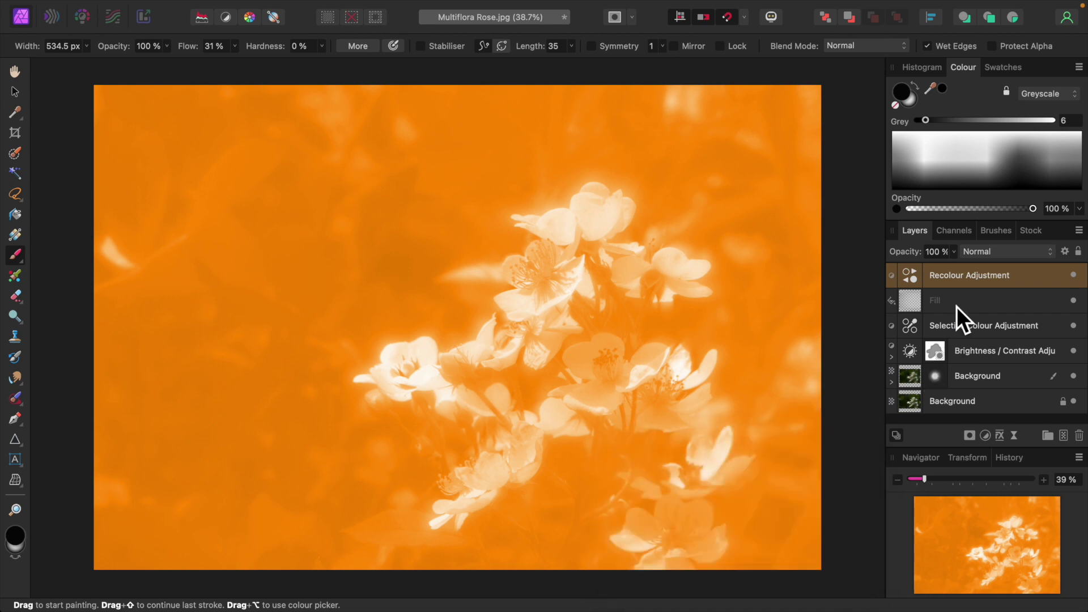
- Set the Recolour layer to Multiply blend mode at about 33% opacity
left_click(1049, 252)
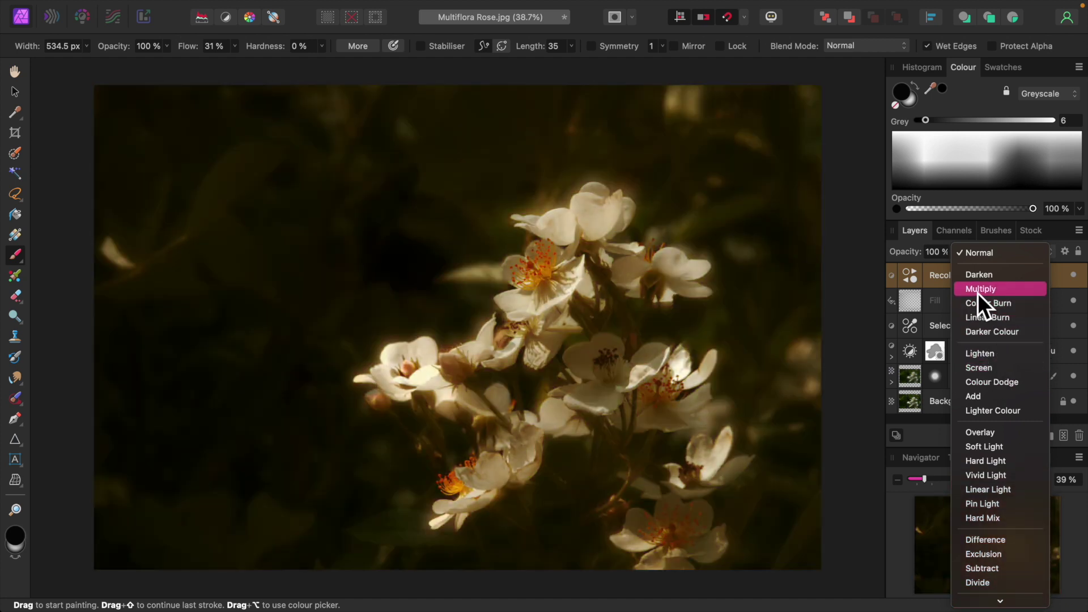
left_click(977, 292)
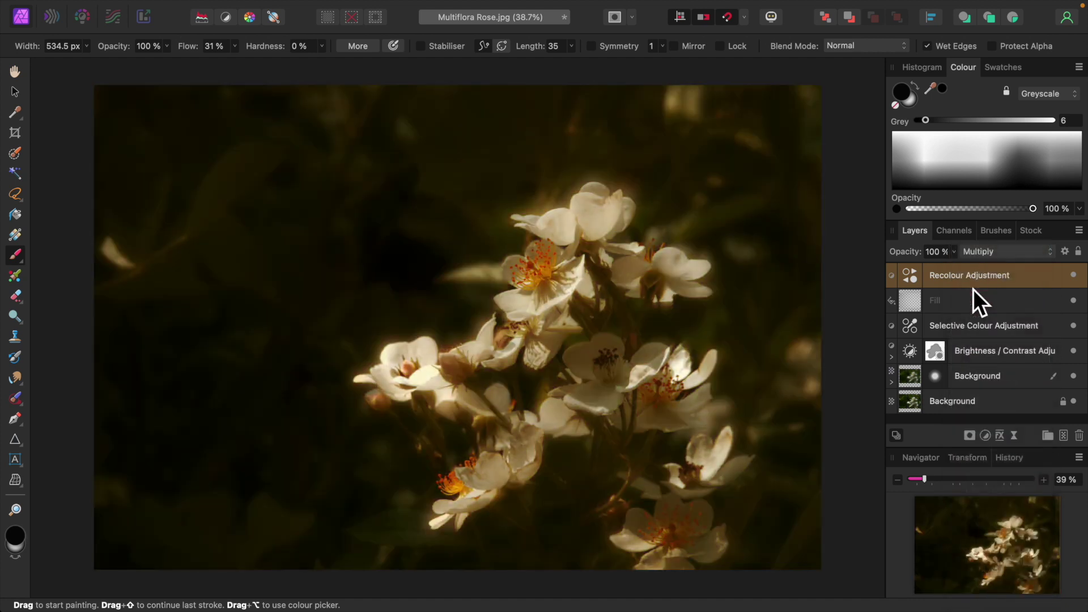
left_click(957, 254)
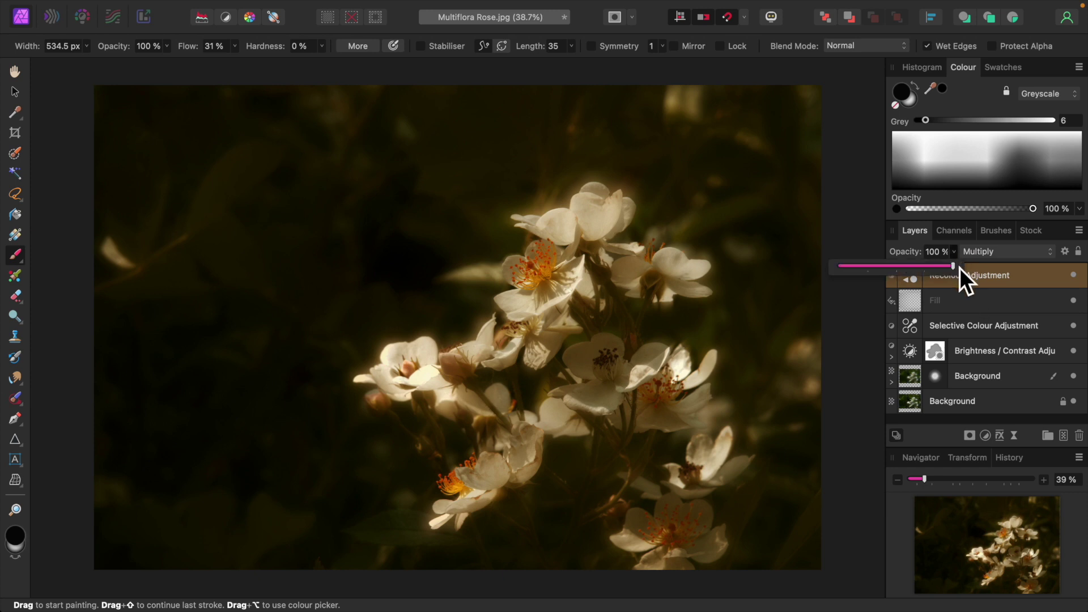
mouse_move(957, 270)
left_mouse_down()
mouse_move(872, 276)
mouse_move(883, 275)
mouse_move(875, 257)
left_mouse_up()
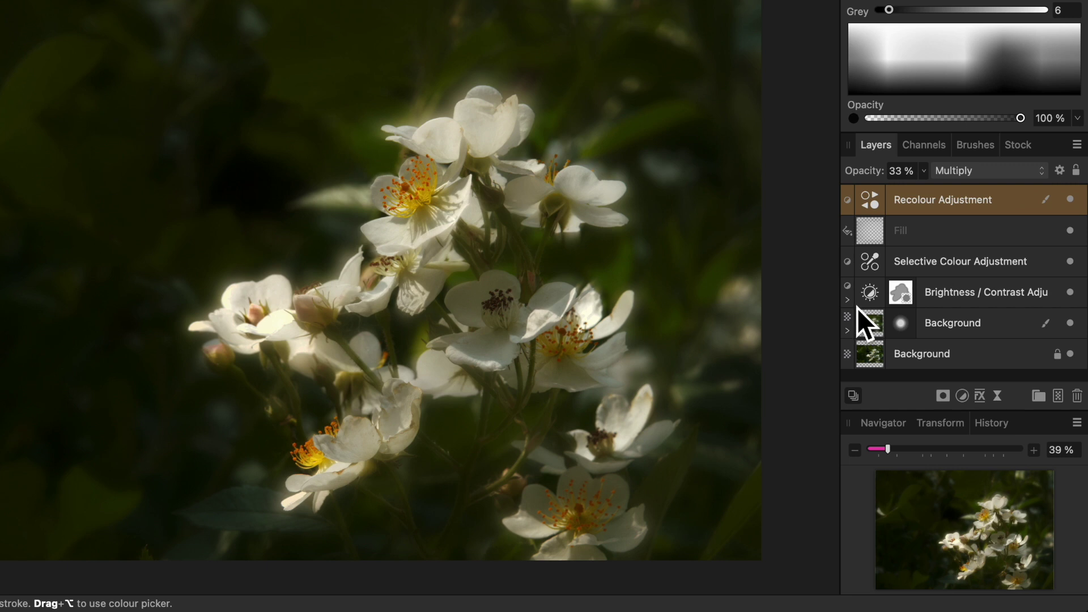
left_click(891, 357)
- On the Brightness / Contrast mask, paint grey 25 over the right, top, central and left roses
left_click(897, 329)
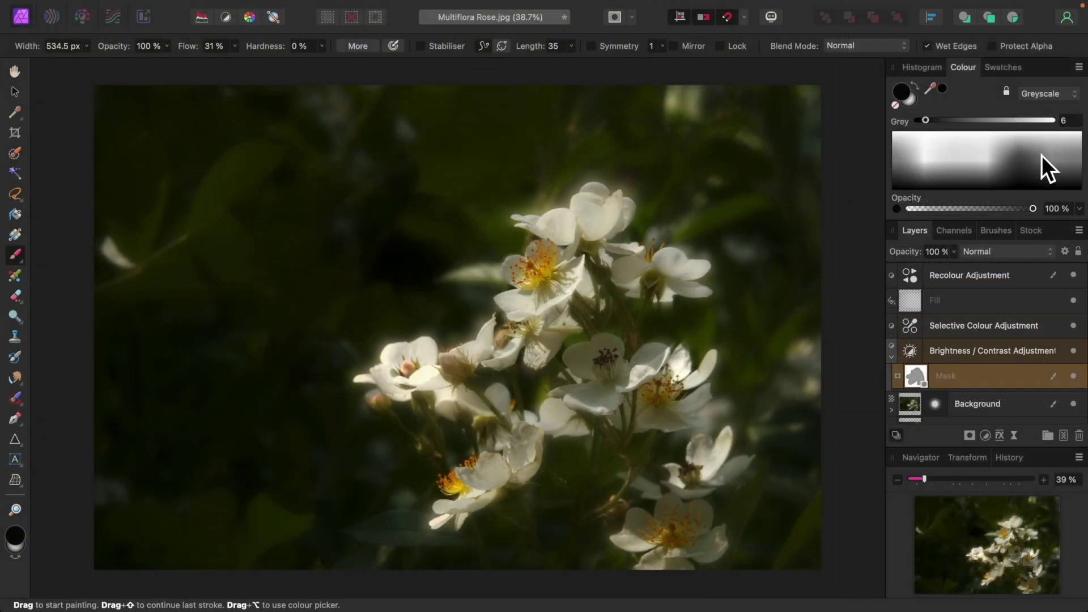
left_click(1041, 154)
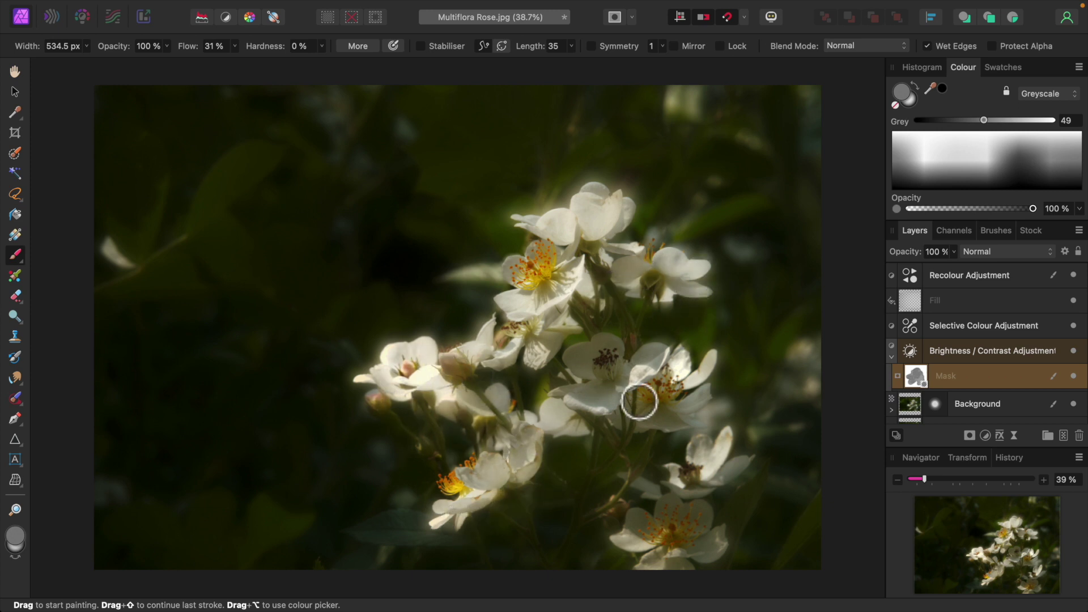
left_click(1035, 162)
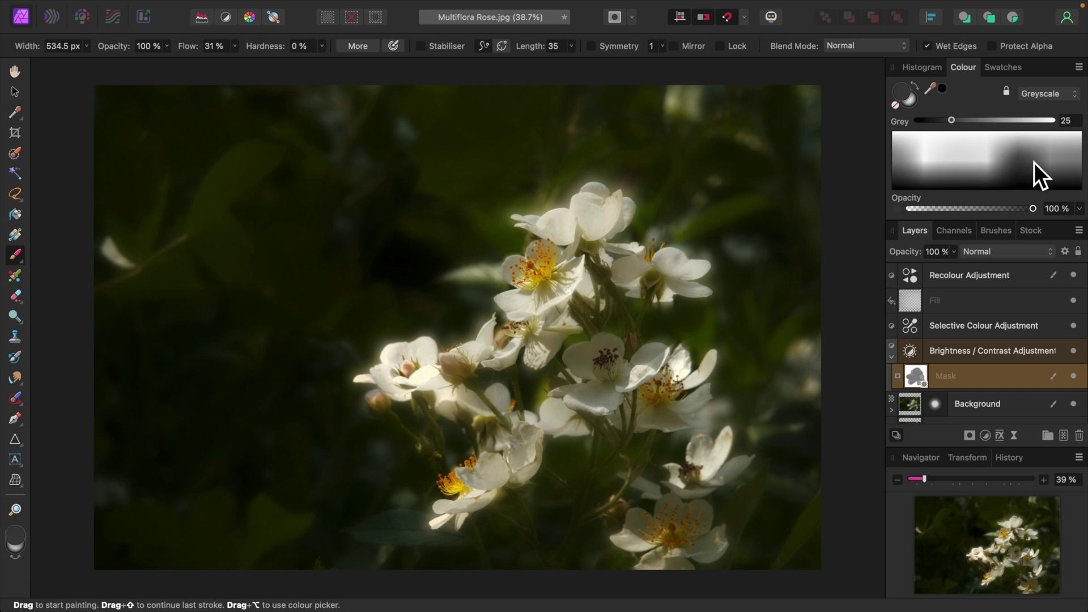
mouse_move(748, 345)
left_mouse_down()
mouse_move(709, 381)
mouse_move(621, 394)
mouse_move(695, 401)
mouse_move(656, 374)
mouse_move(606, 367)
mouse_move(588, 398)
mouse_move(684, 423)
mouse_move(651, 446)
mouse_move(607, 360)
left_mouse_up()
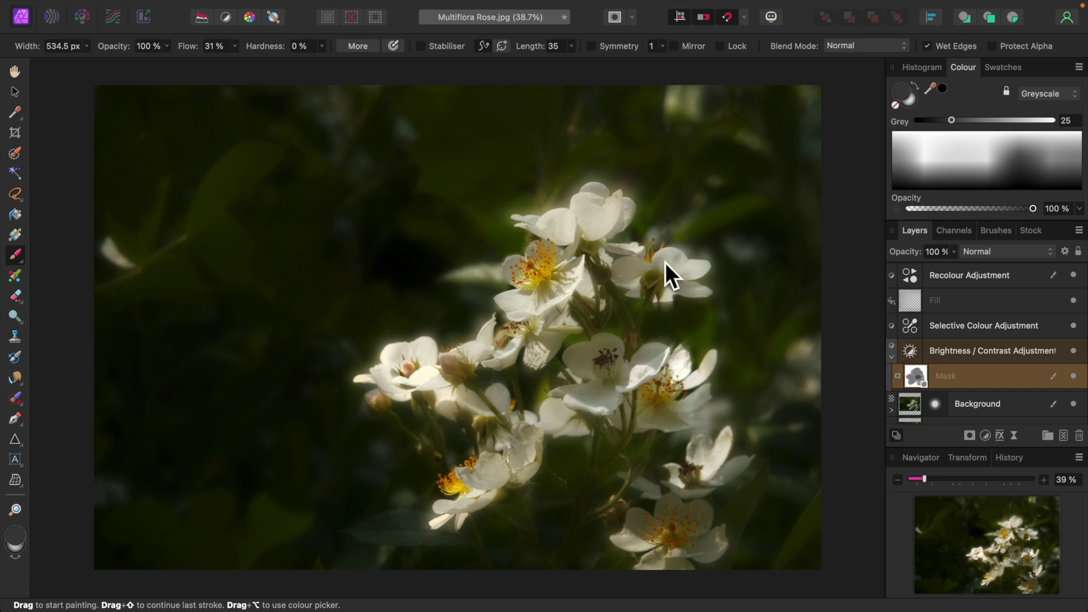
mouse_move(620, 291)
left_mouse_down()
mouse_move(608, 247)
mouse_move(618, 236)
mouse_move(593, 218)
mouse_move(535, 259)
mouse_move(596, 229)
mouse_move(638, 228)
mouse_move(531, 321)
mouse_move(572, 322)
mouse_move(570, 297)
mouse_move(541, 276)
mouse_move(546, 378)
mouse_move(472, 429)
mouse_move(530, 468)
mouse_move(471, 524)
mouse_move(565, 424)
mouse_move(667, 392)
mouse_move(702, 395)
mouse_move(716, 413)
mouse_move(666, 373)
mouse_move(596, 431)
mouse_move(731, 446)
mouse_move(701, 452)
mouse_move(724, 491)
mouse_move(709, 492)
mouse_move(646, 568)
mouse_move(722, 577)
mouse_move(706, 525)
mouse_move(692, 533)
mouse_move(675, 566)
left_mouse_up()
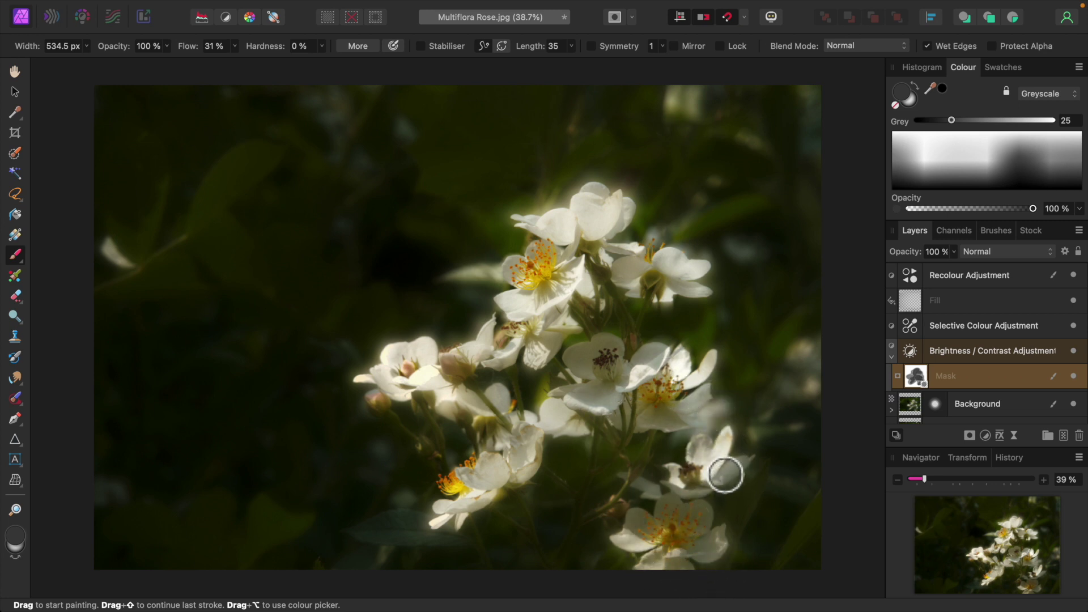
mouse_move(565, 405)
left_mouse_down()
mouse_move(573, 289)
mouse_move(552, 367)
mouse_move(493, 357)
mouse_move(503, 460)
mouse_move(547, 466)
mouse_move(677, 330)
left_mouse_up()
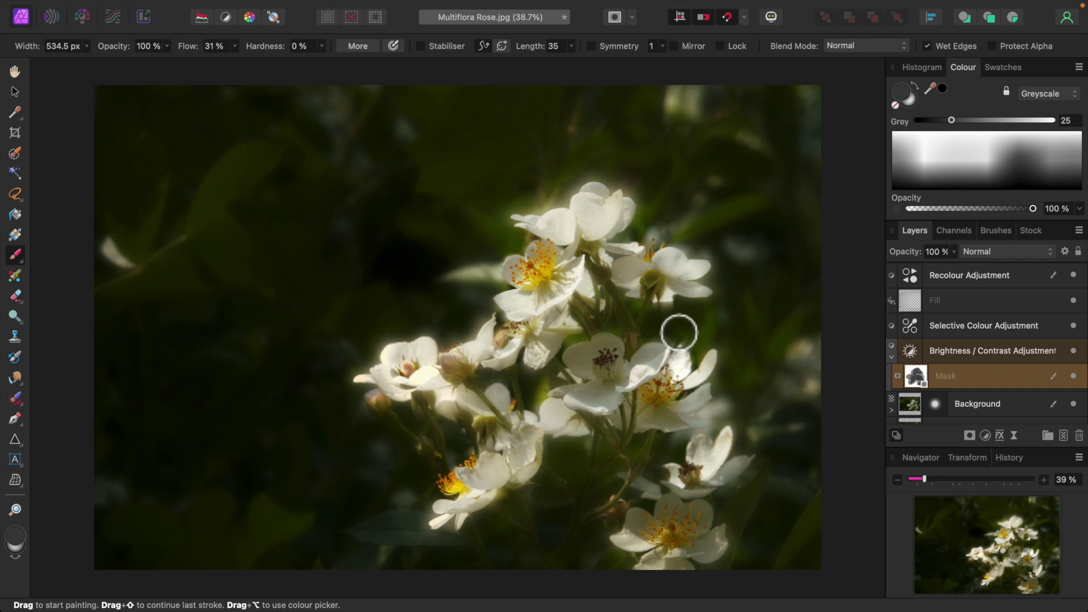
left_click(895, 358)
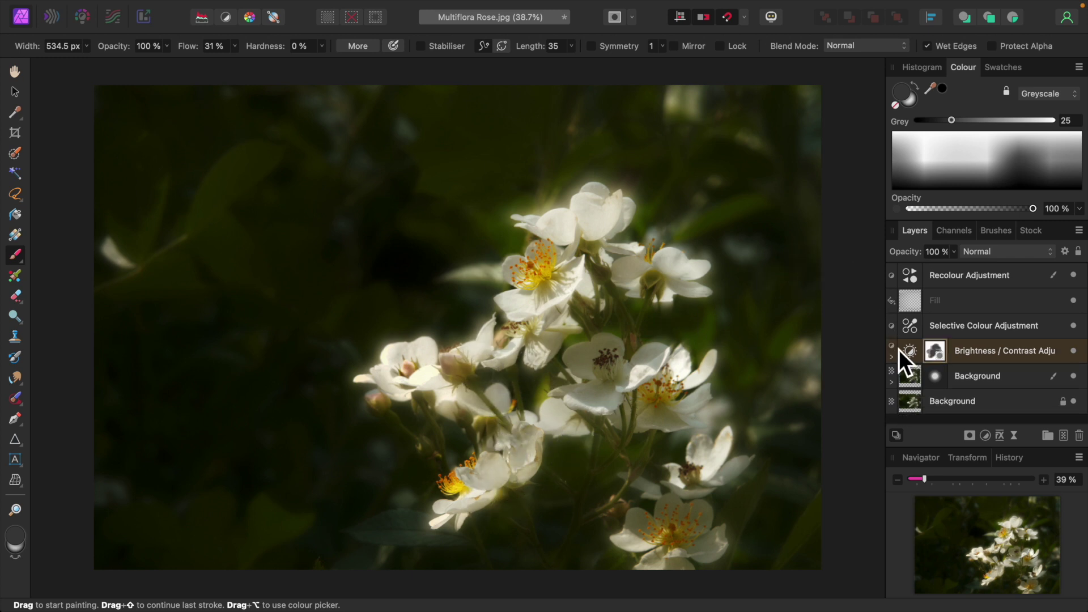